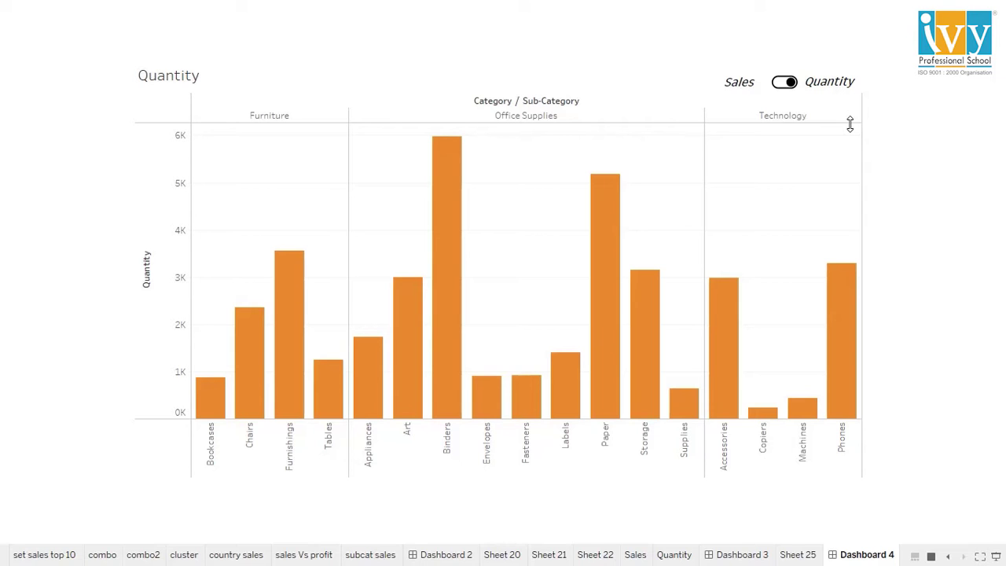
Toggle the dashboard switch back and forth between the Sales and Quantity charts.
left_click(783, 82)
left_click(784, 84)
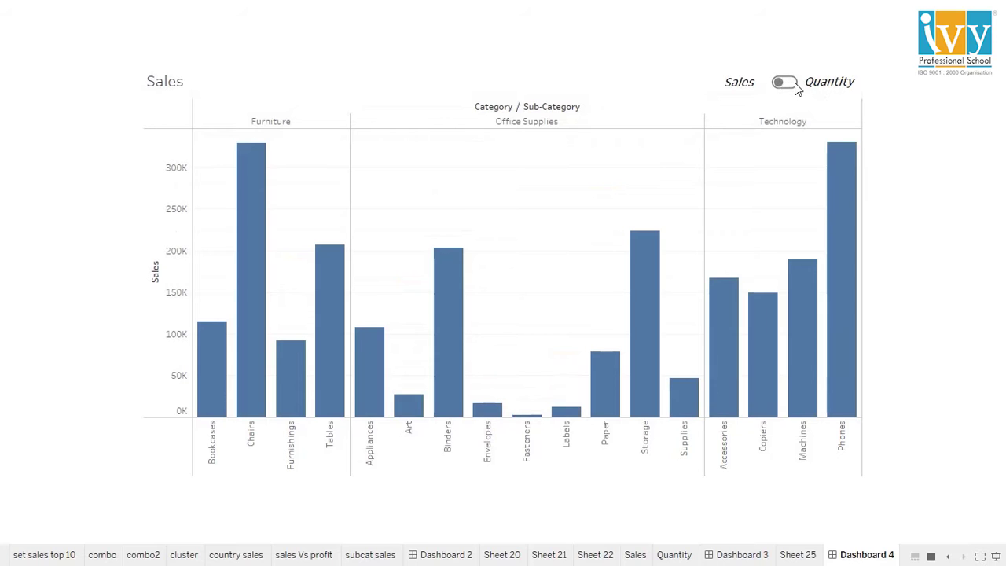
left_click(794, 82)
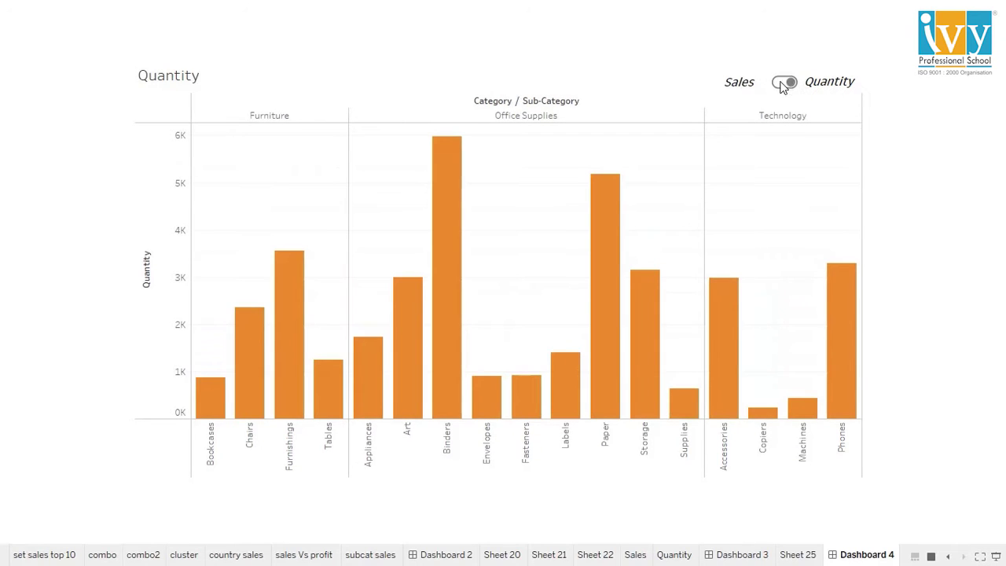
left_click(782, 85)
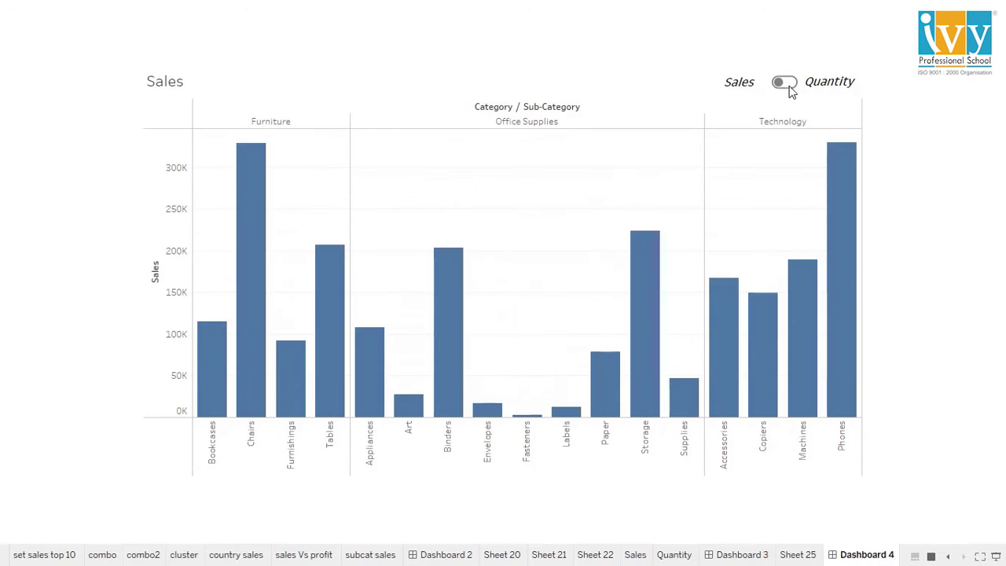
left_click(794, 90)
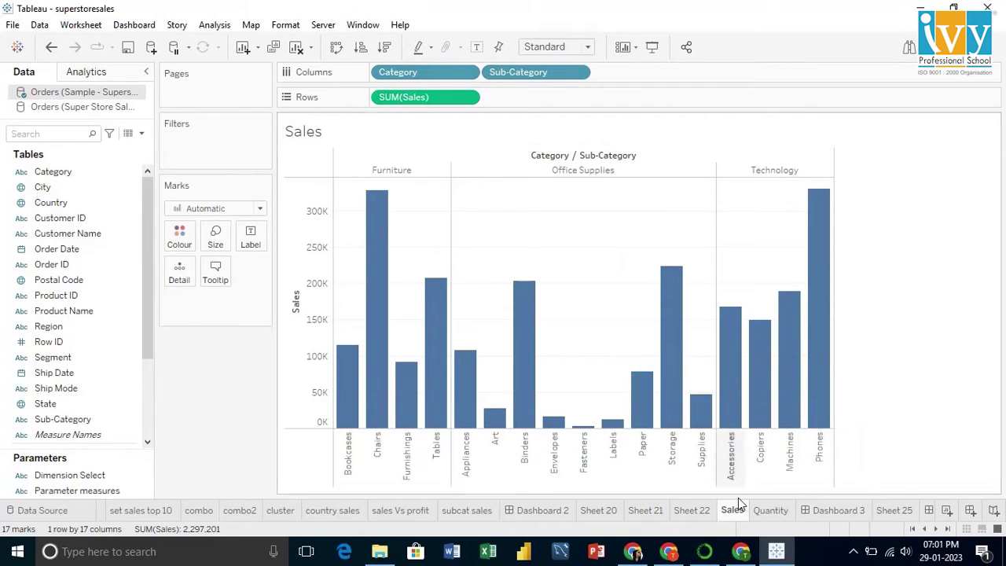
Open the Quantity worksheet with its orange quantity-by-sub-category bars.
left_click(771, 510)
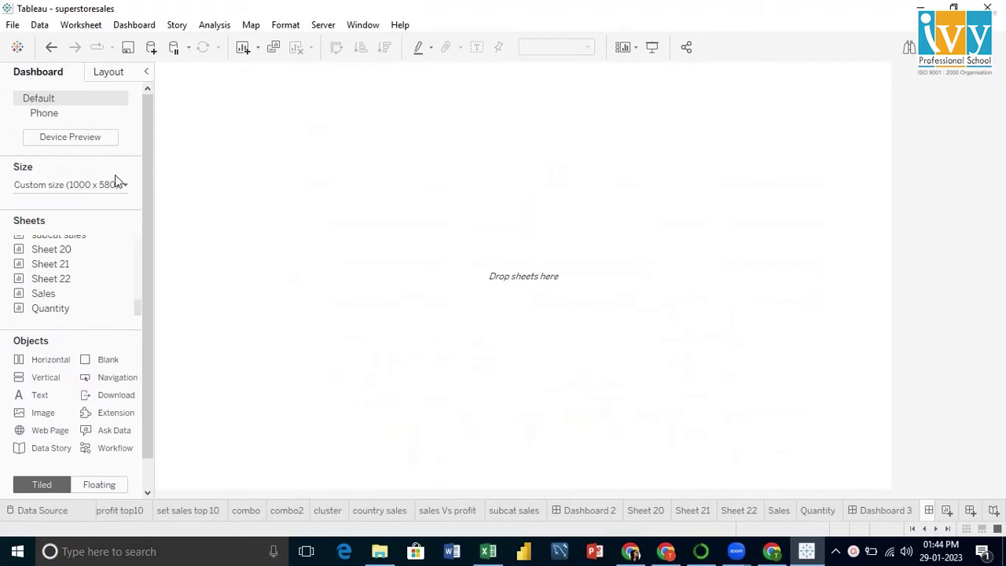
Place the Sales sheet on the new dashboard with the Quantity sheet stacked beneath it.
left_click_drag(43, 298, 336, 262)
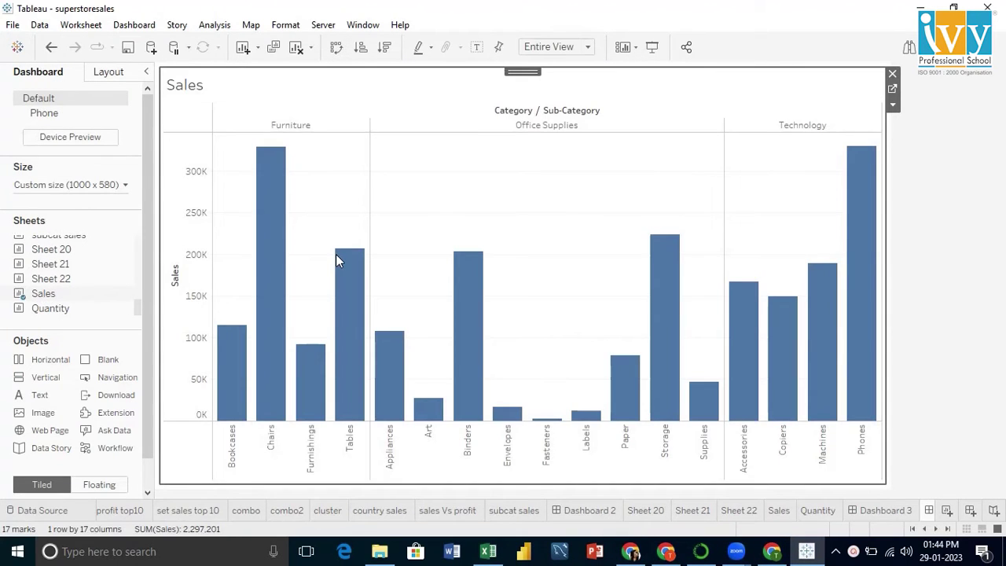
left_click_drag(55, 314, 521, 375)
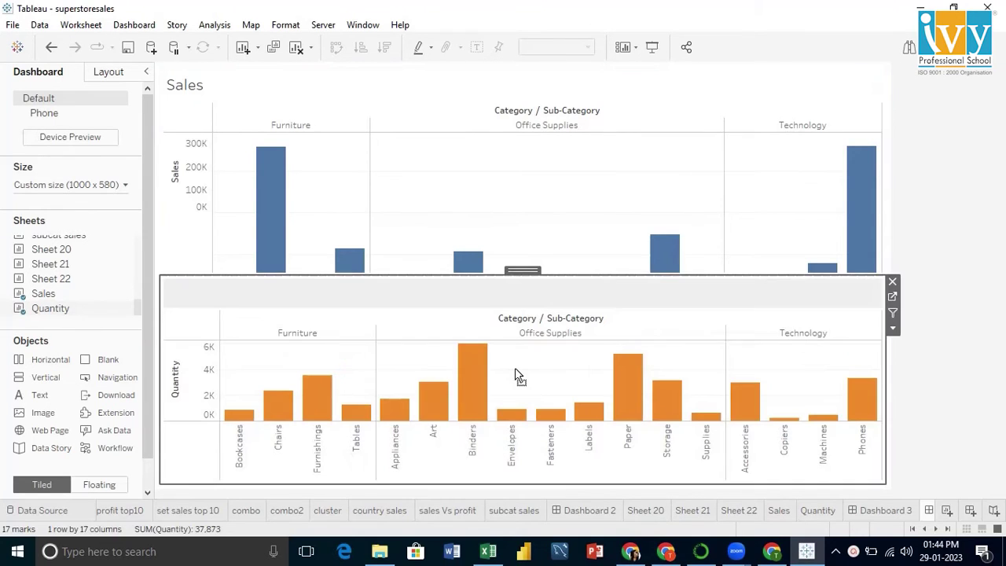
Make the Quantity chart floating and stretch it over the entire dashboard.
left_click(892, 327)
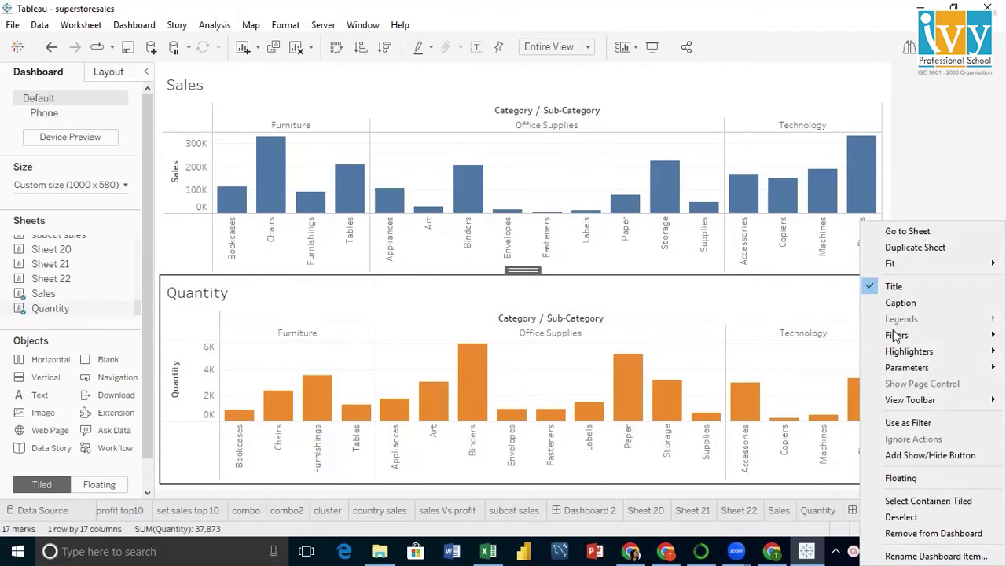
left_click(900, 477)
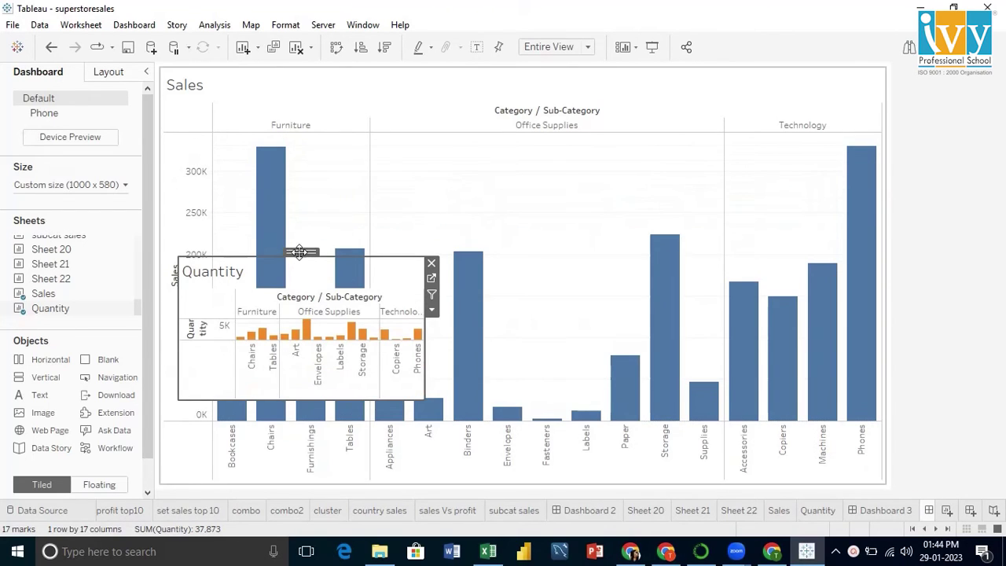
left_click_drag(299, 252, 281, 70)
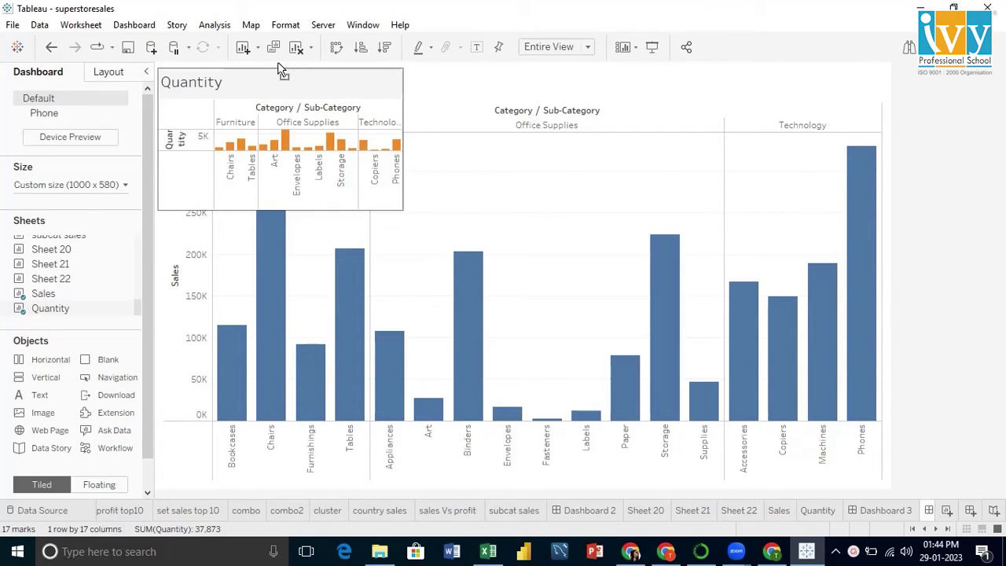
key("Delete")
key("ctrl+z")
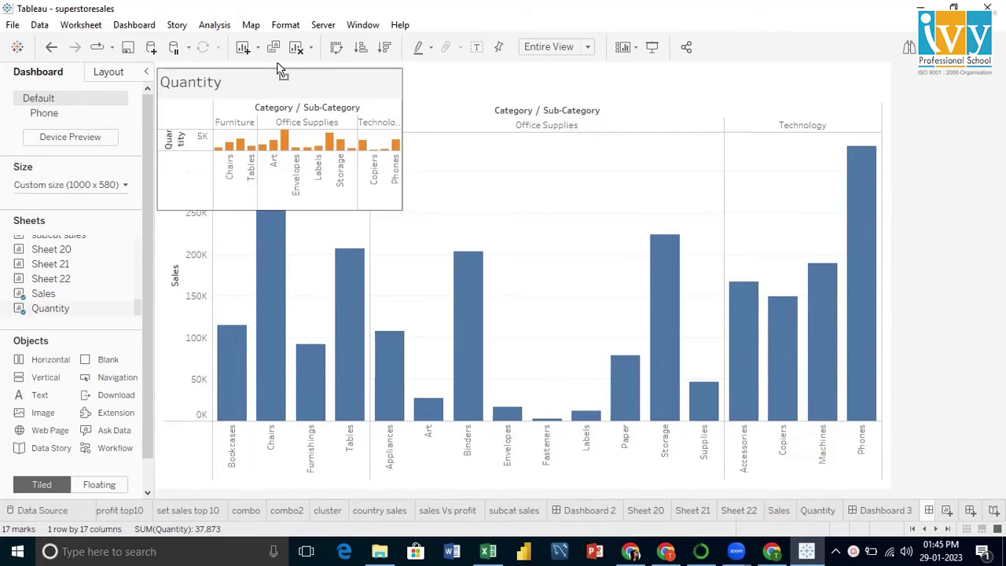
mouse_move(401, 211)
left_mouse_down()
mouse_move(464, 267)
mouse_move(887, 487)
left_mouse_up()
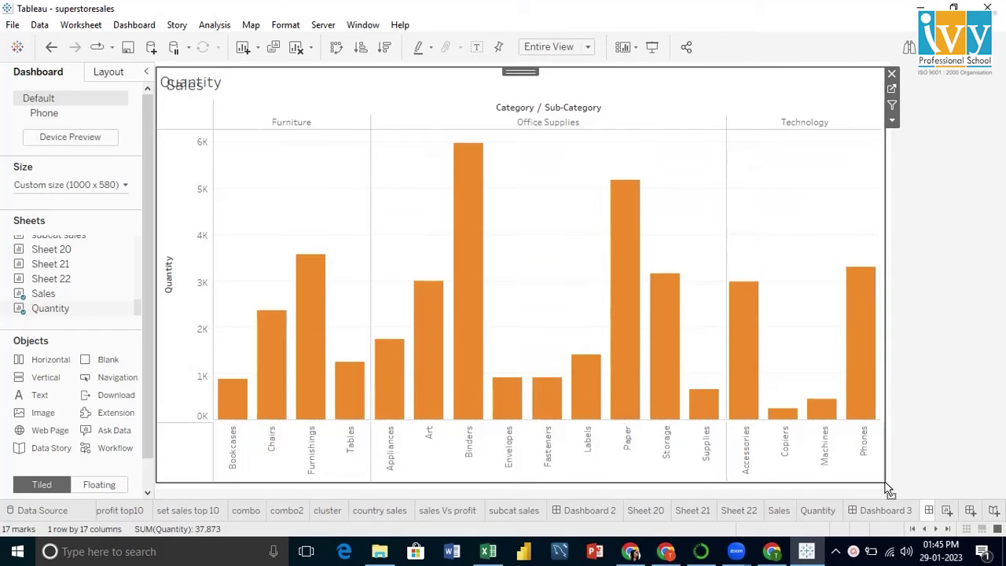
Give the floating Quantity chart a solid white background in the Layout pane.
left_click(922, 366)
left_click(106, 71)
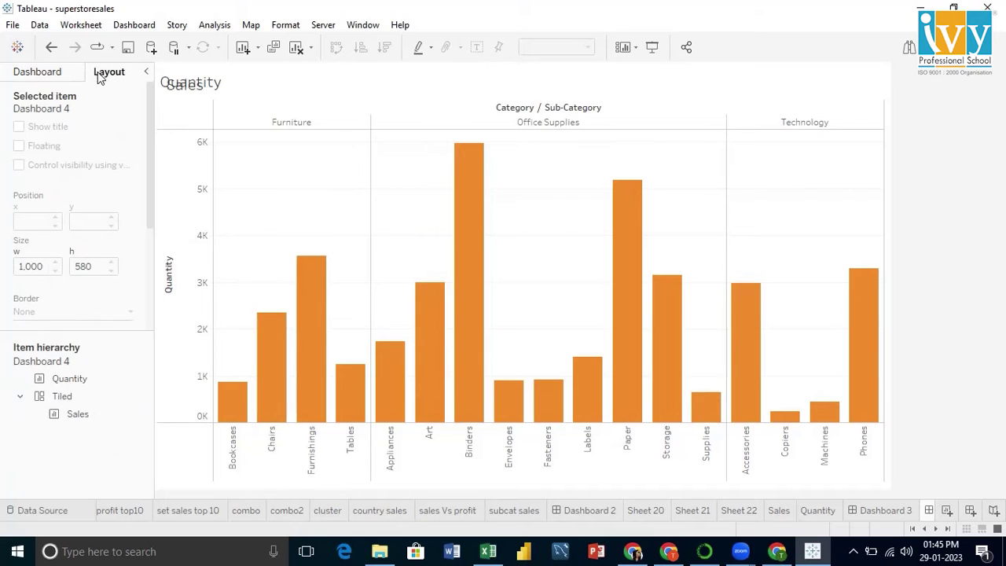
left_click(229, 84)
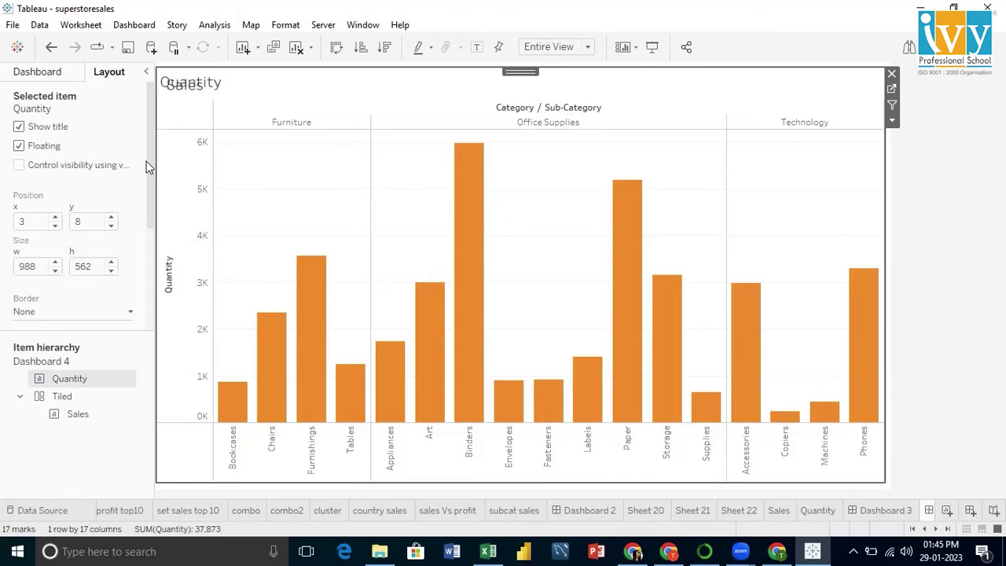
scroll(62, 259, "down", 3)
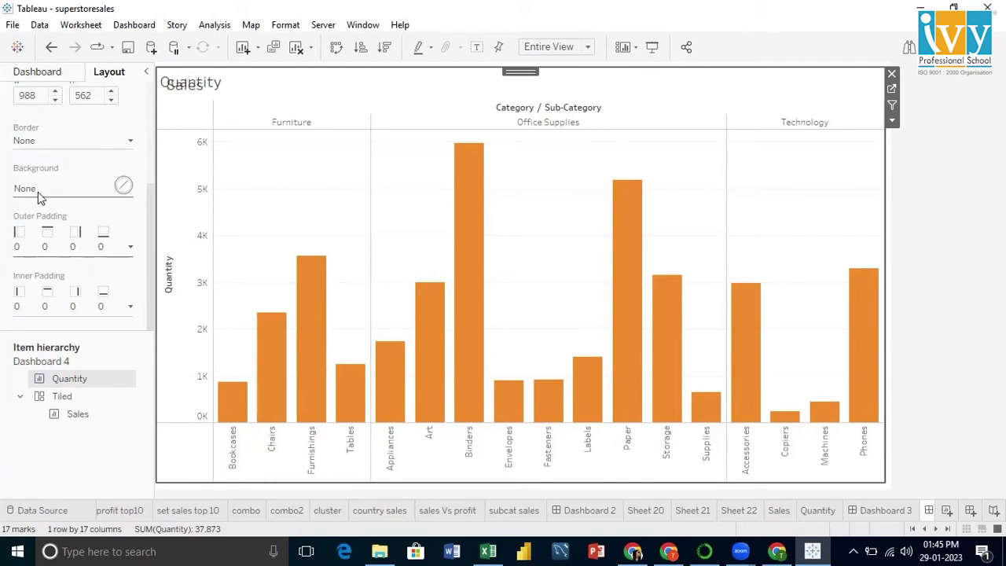
left_click(38, 191)
left_click(43, 236)
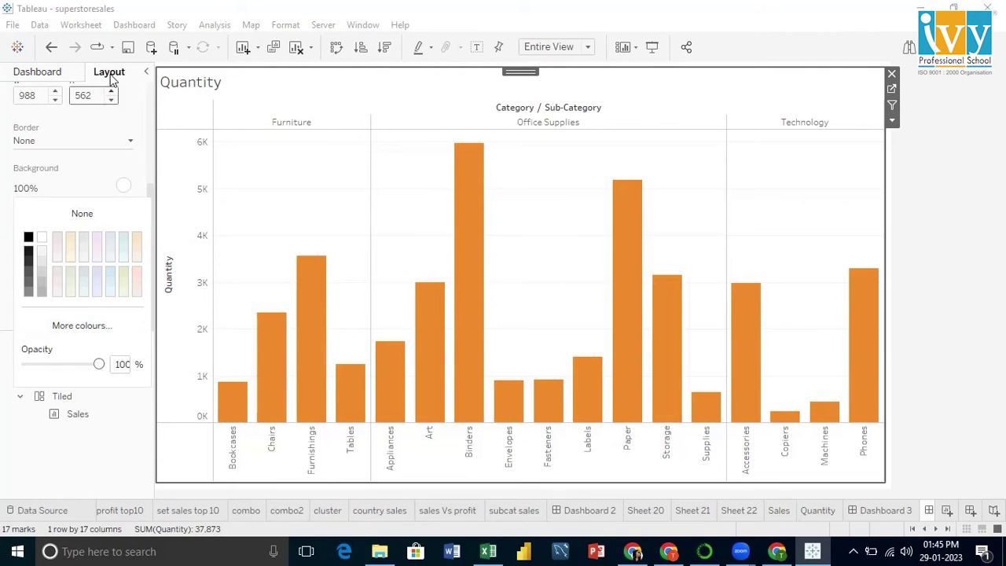
left_click(71, 73)
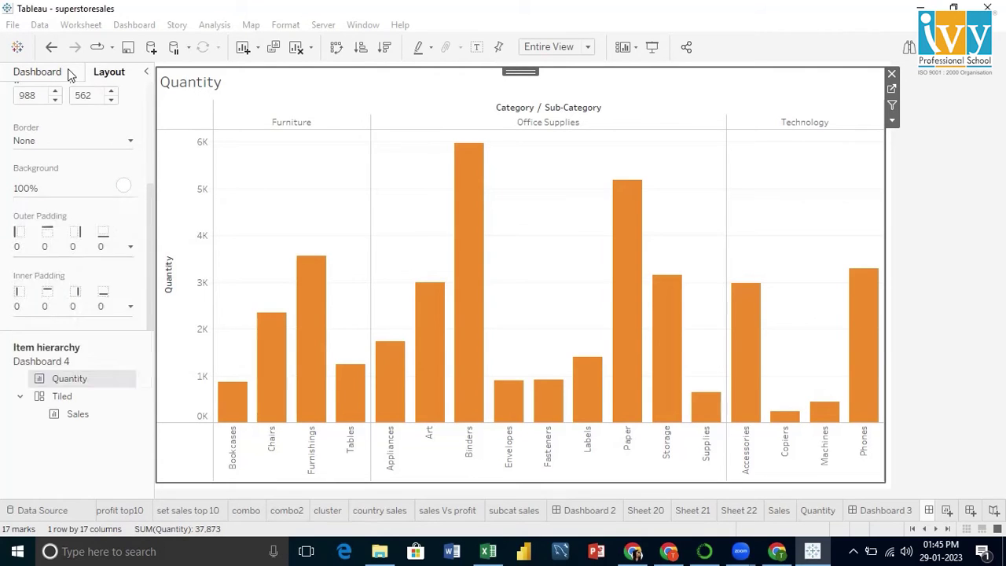
left_click(935, 166)
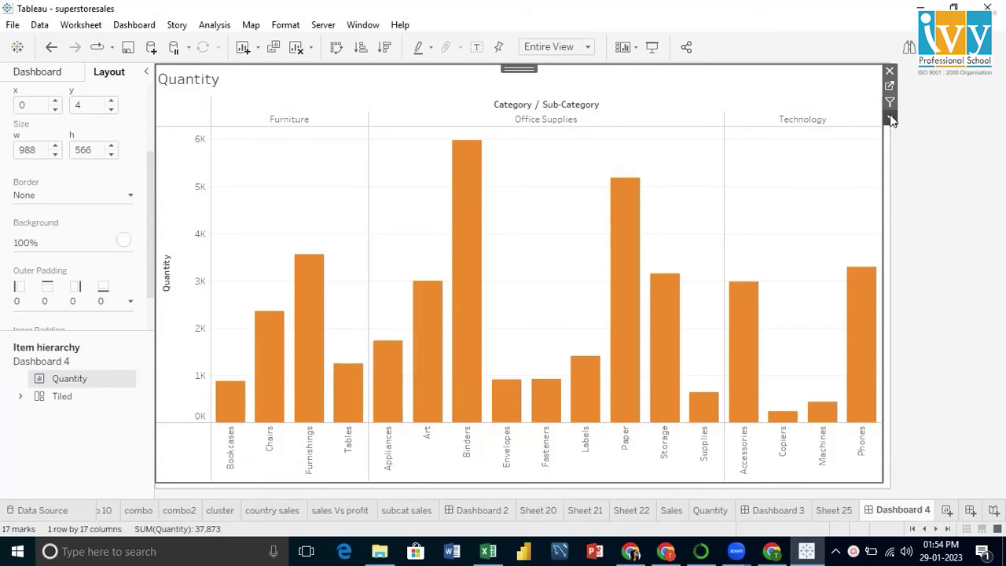
Add a show/hide button for the Quantity chart and place it at the top-right corner.
left_click(889, 117)
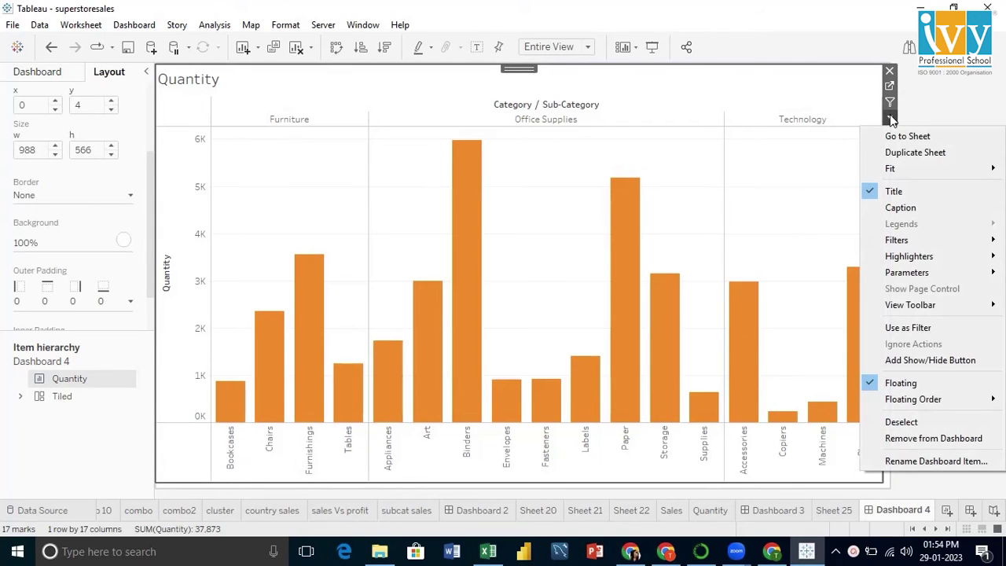
left_click(940, 359)
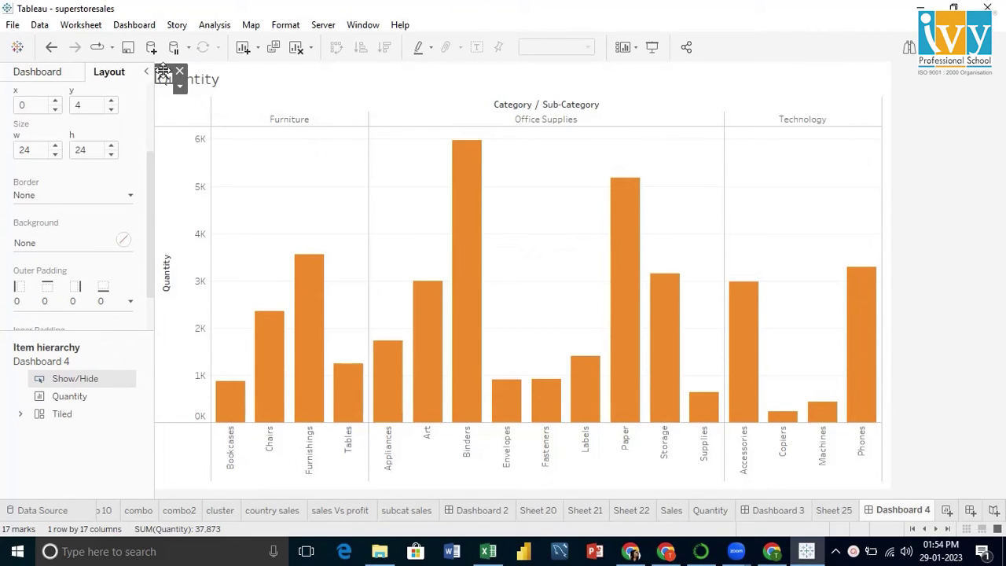
left_click_drag(162, 72, 816, 89)
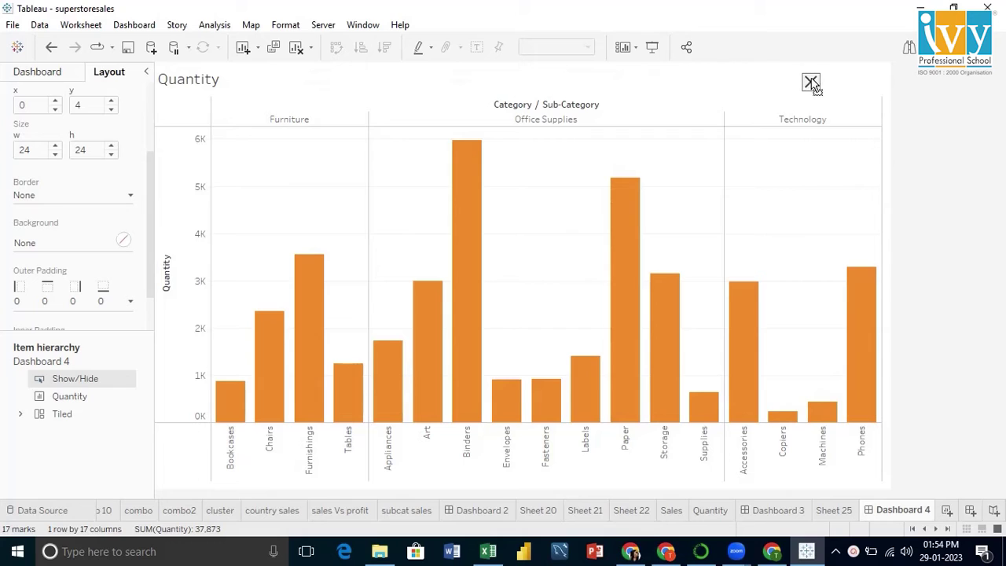
left_click_drag(815, 89, 780, 100)
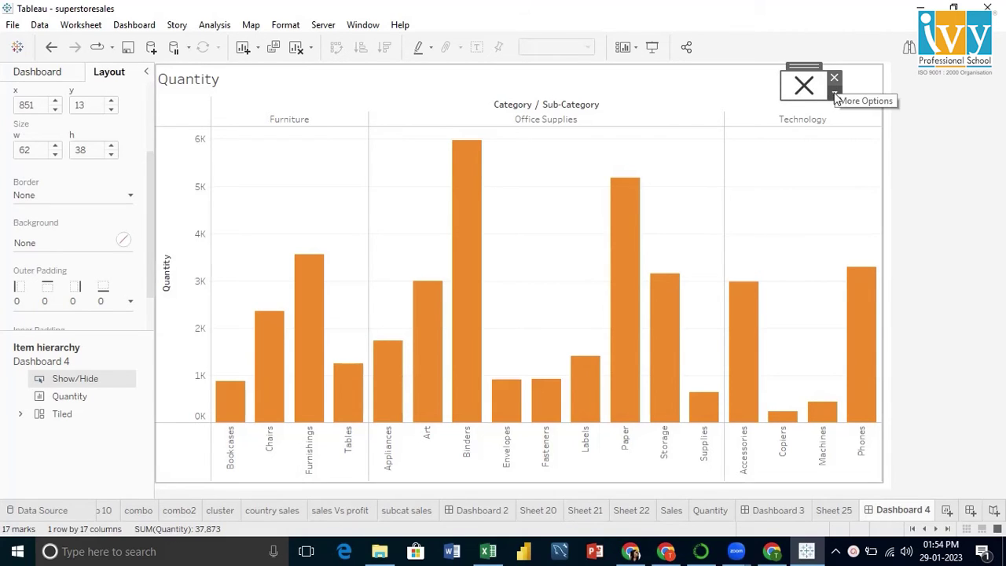
Set the button's Item Shown image to switch (1).png and apply it.
left_click(835, 94)
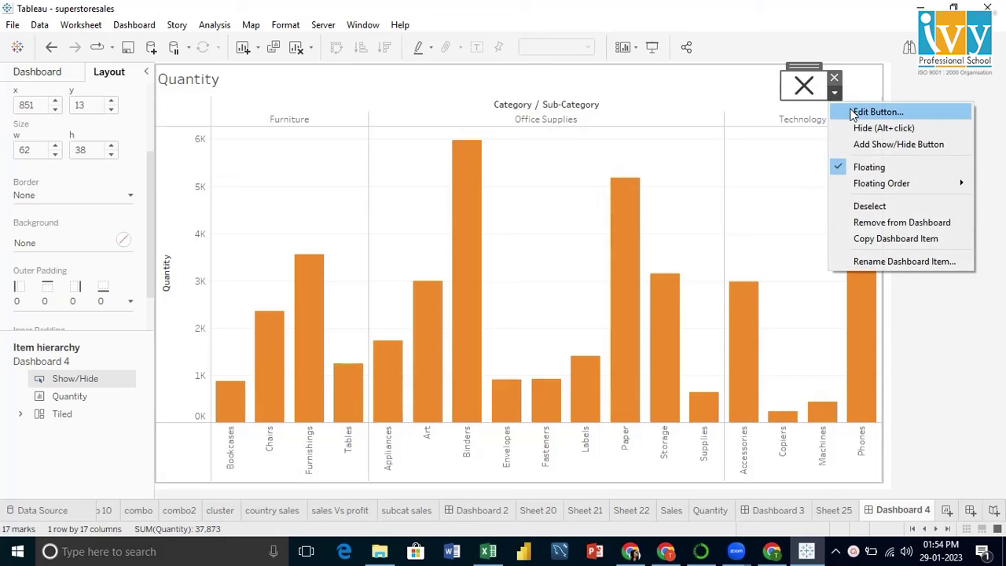
left_click(854, 115)
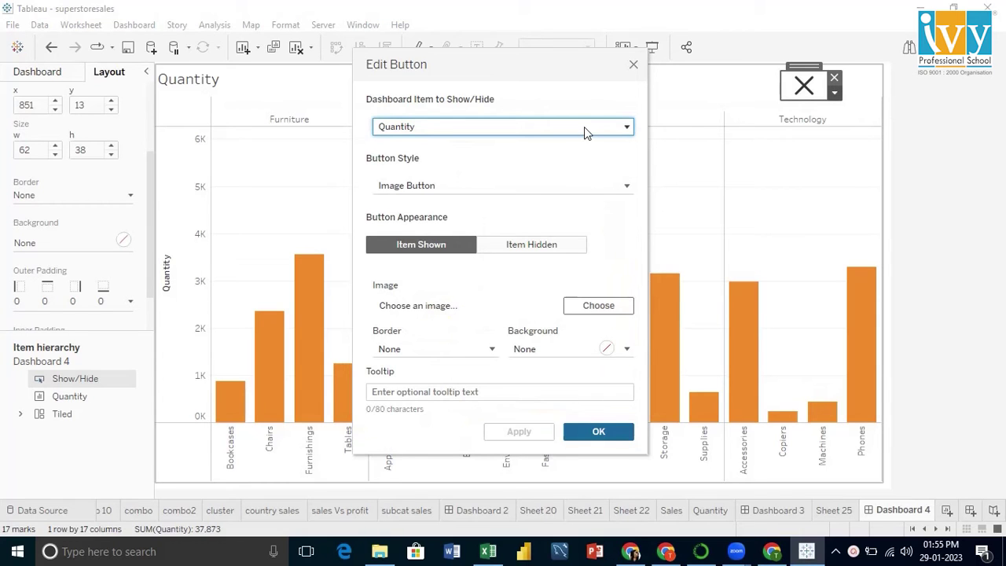
left_click(585, 311)
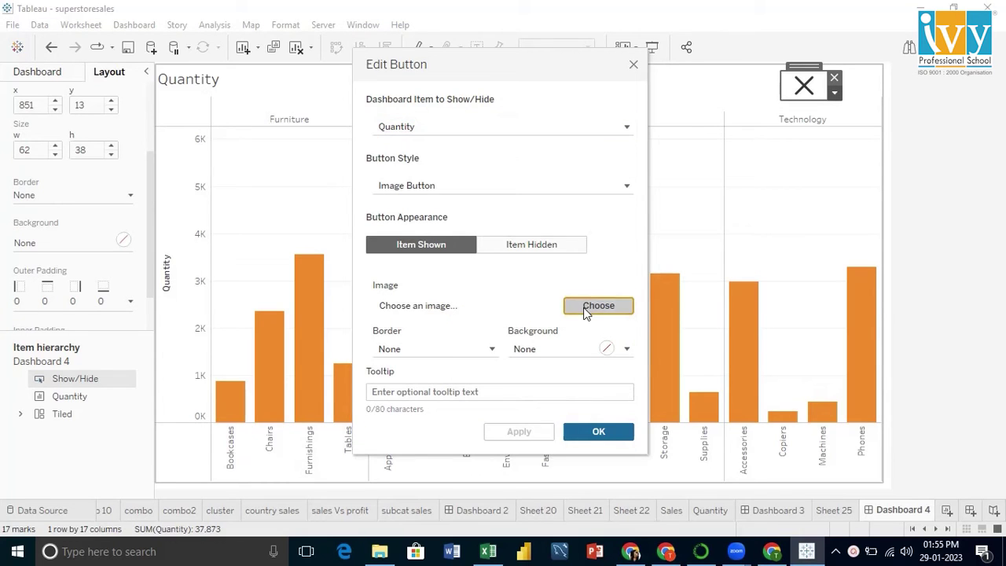
scroll(585, 311, "down", 5)
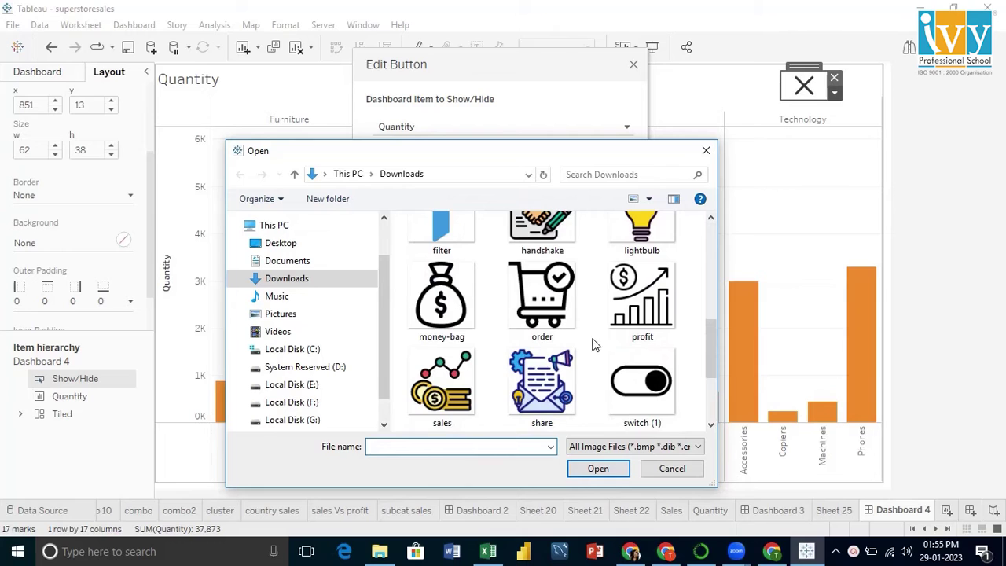
scroll(595, 346, "down", 2)
left_click(640, 287)
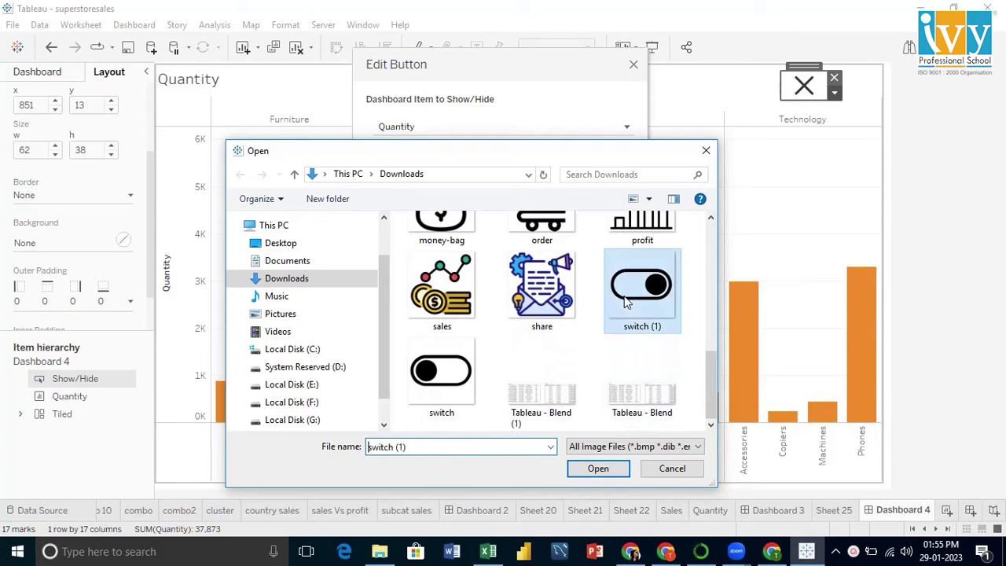
left_click(600, 469)
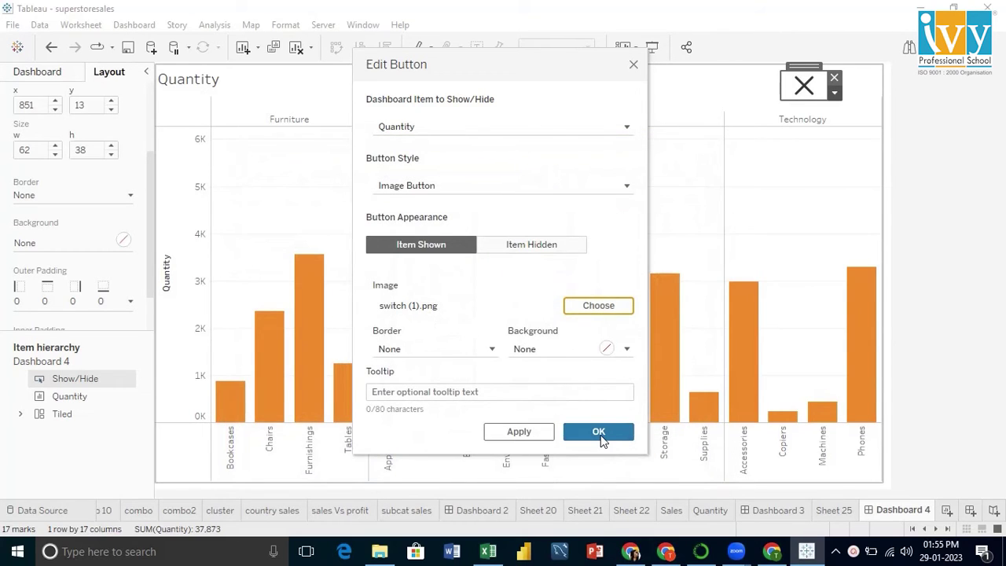
left_click(520, 431)
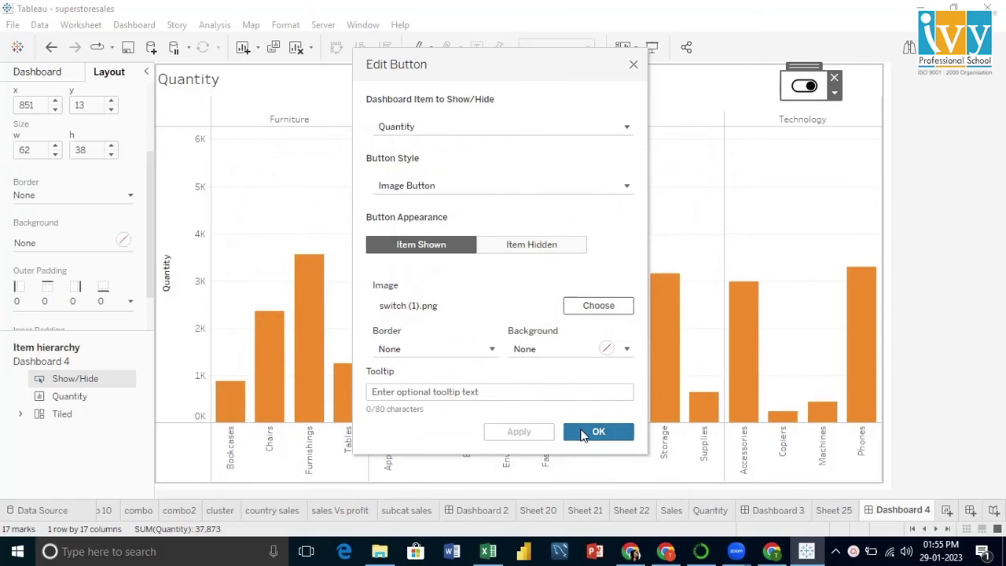
left_click(582, 432)
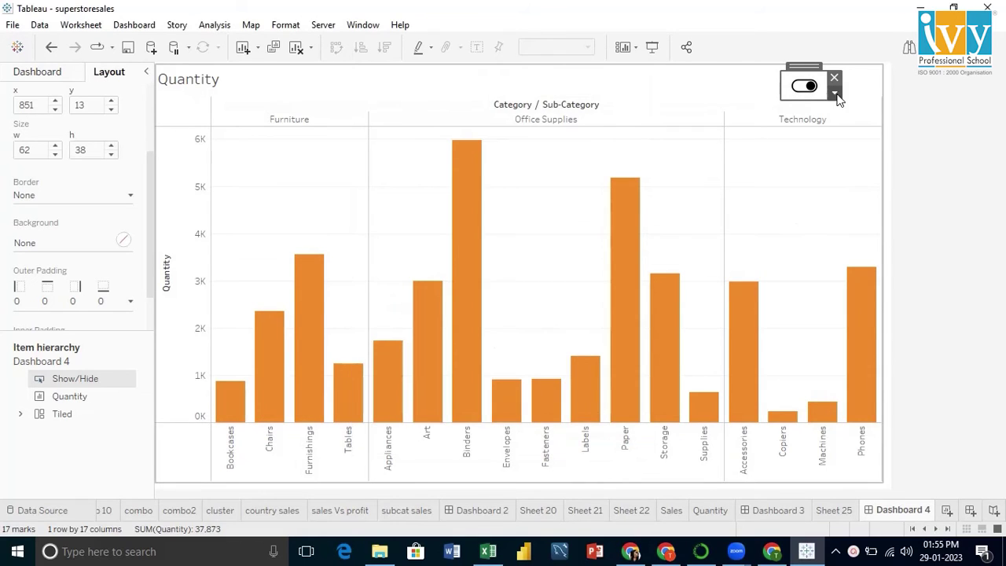
Hide the Quantity chart and set the button's Item Hidden image to switch.png.
left_click(835, 93)
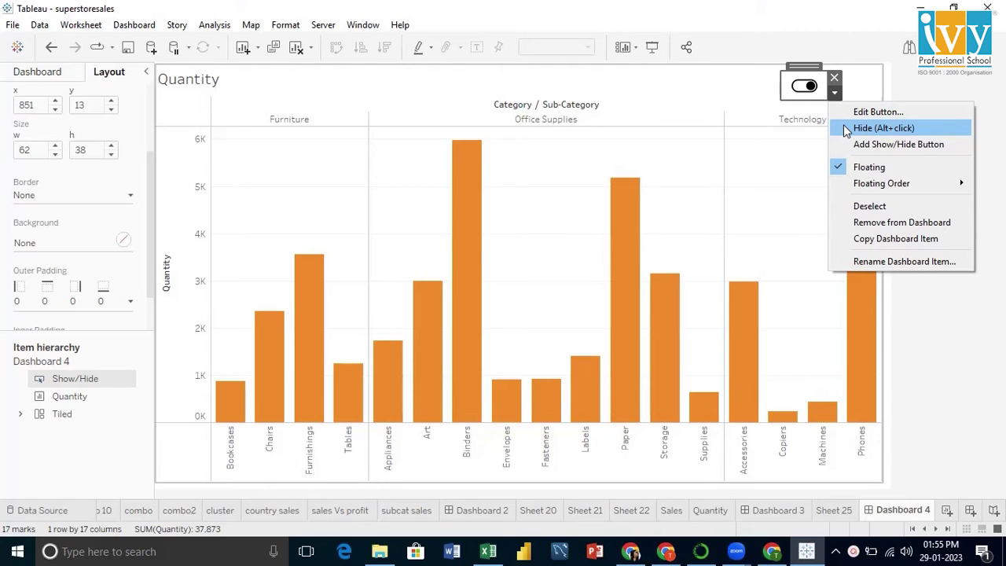
left_click(845, 128)
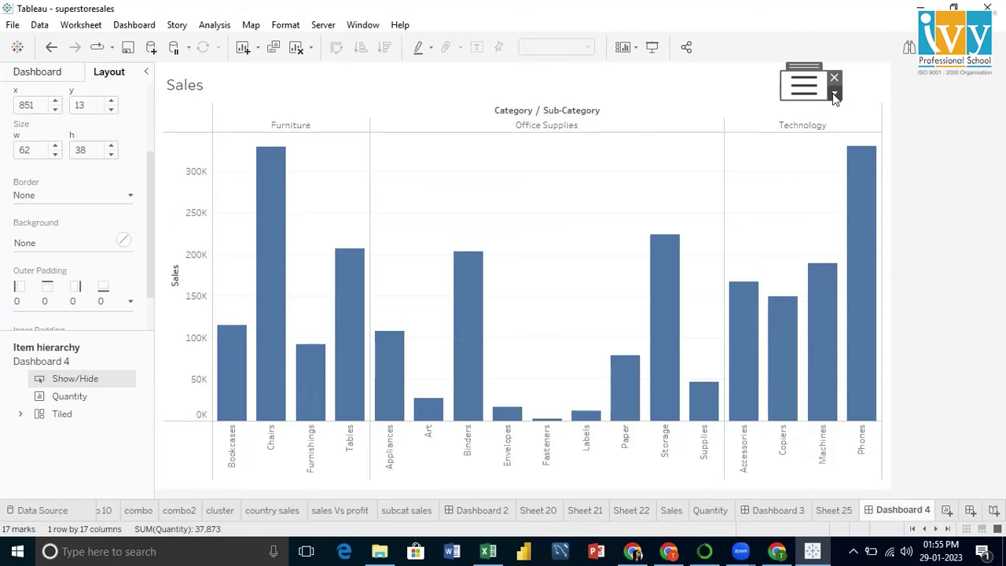
left_click(834, 94)
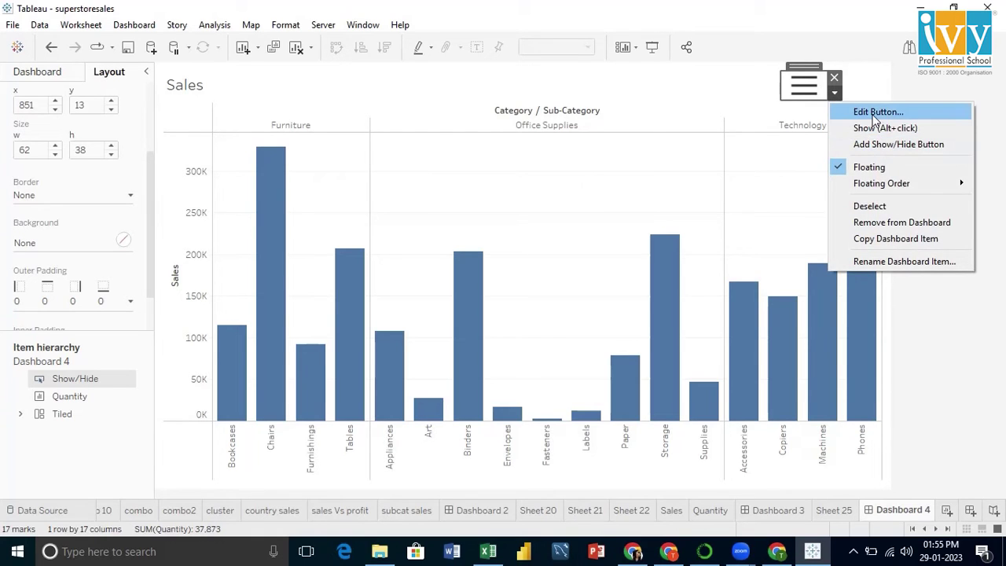
left_click(845, 112)
left_click(598, 305)
scroll(598, 308, "down", 2)
scroll(598, 308, "down", 3)
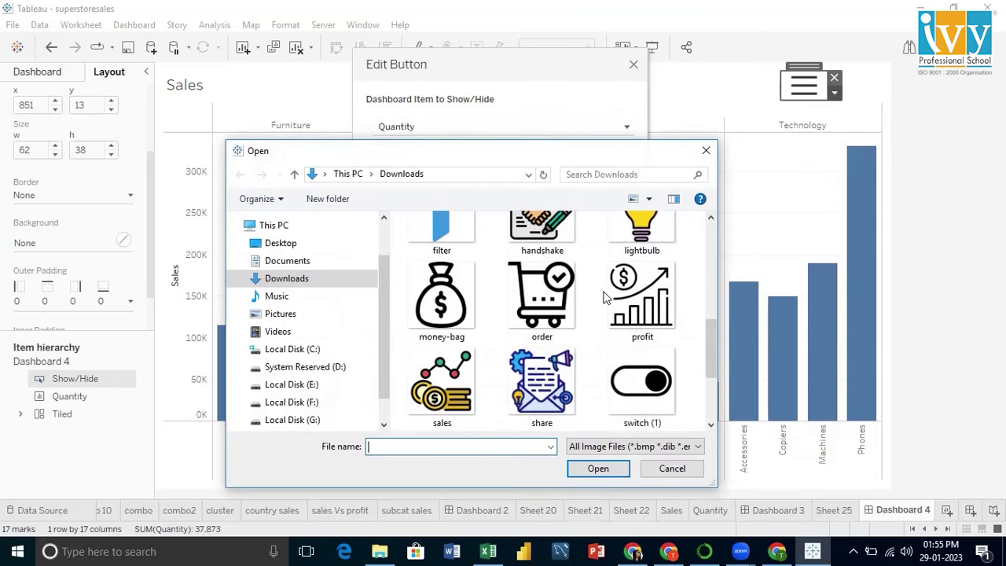
scroll(598, 308, "down", 1)
left_click(438, 383)
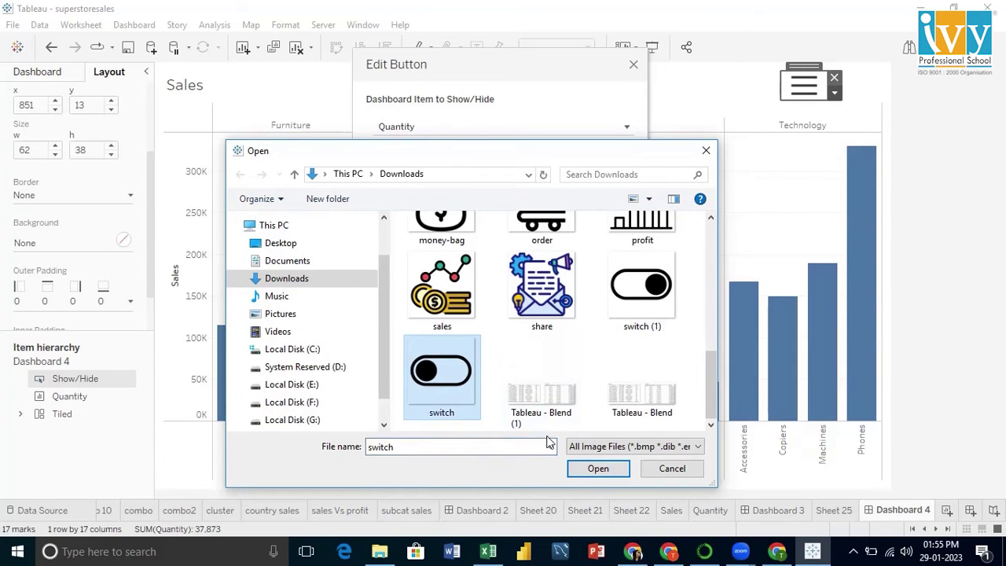
left_click(598, 467)
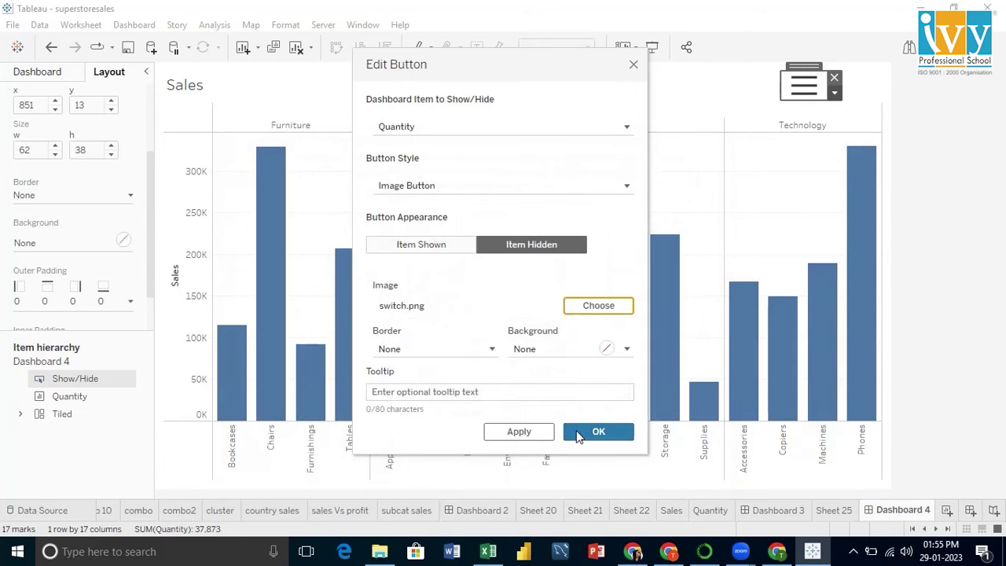
left_click(539, 434)
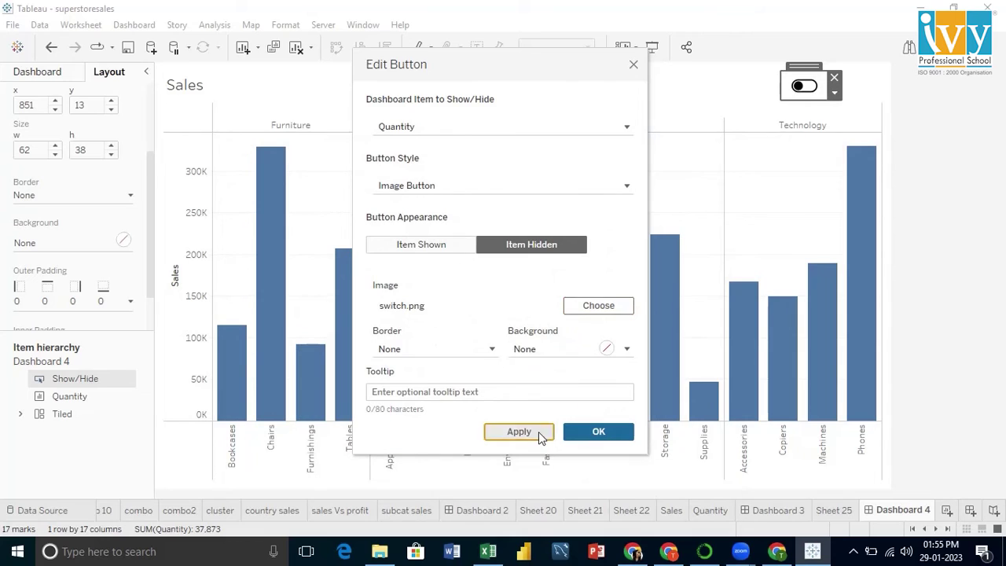
left_click(582, 433)
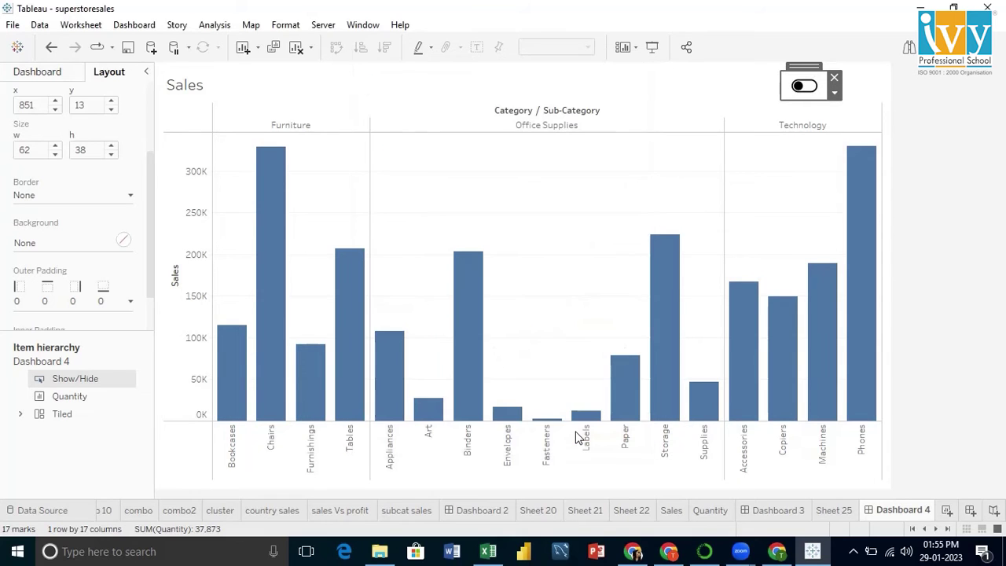
left_click(903, 119)
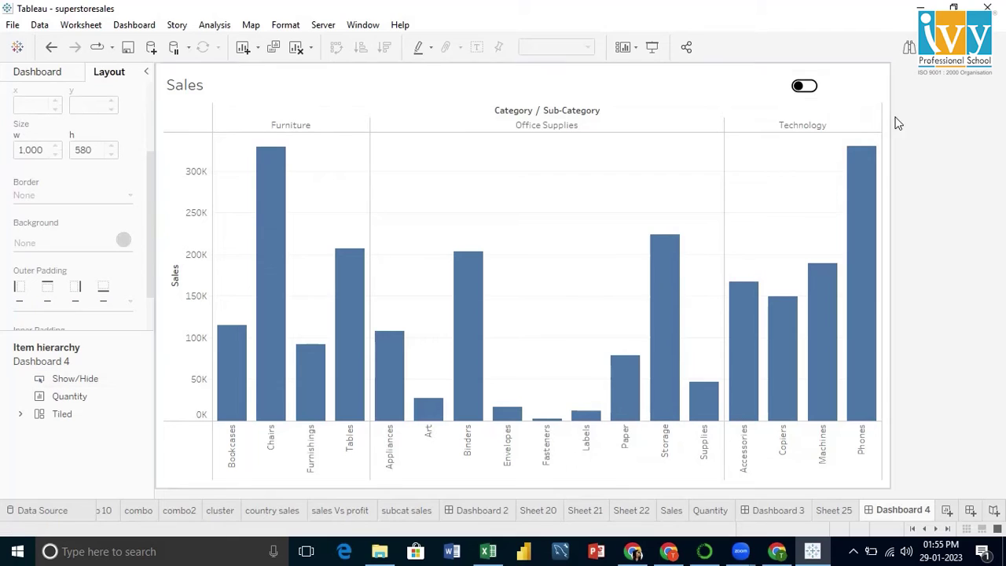
left_click(815, 90)
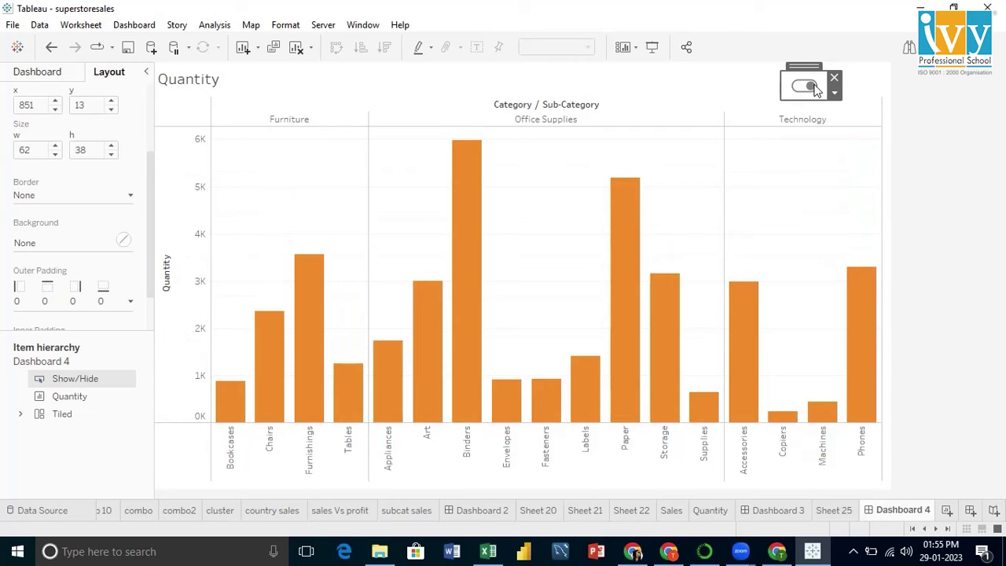
left_click(652, 48)
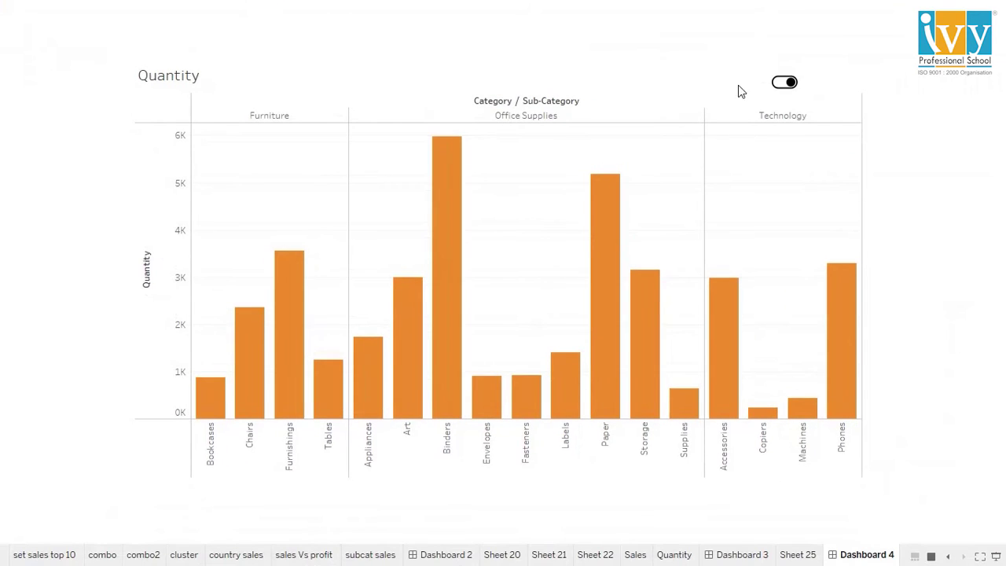
left_click(785, 84)
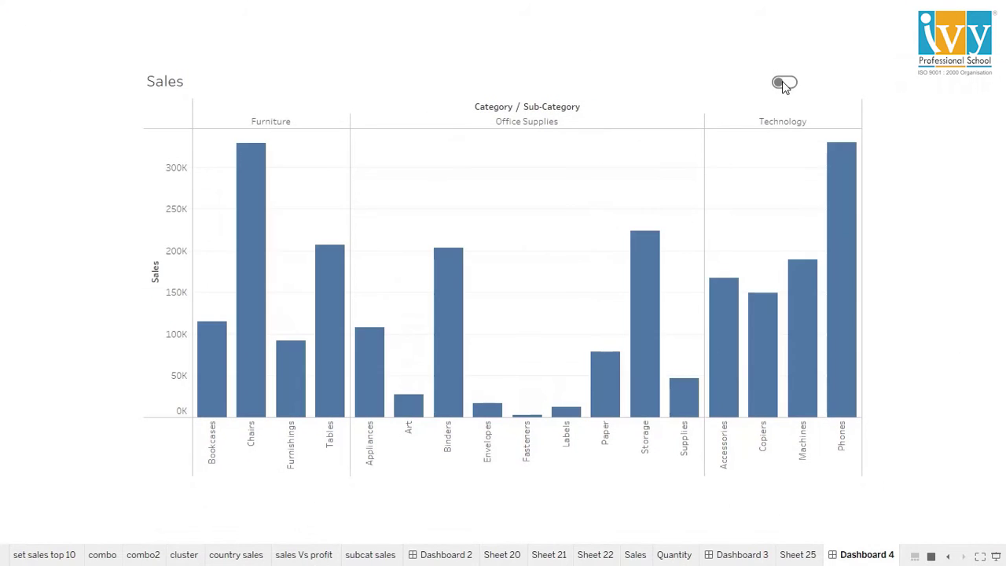
left_click(783, 83)
left_click(783, 82)
key("Escape")
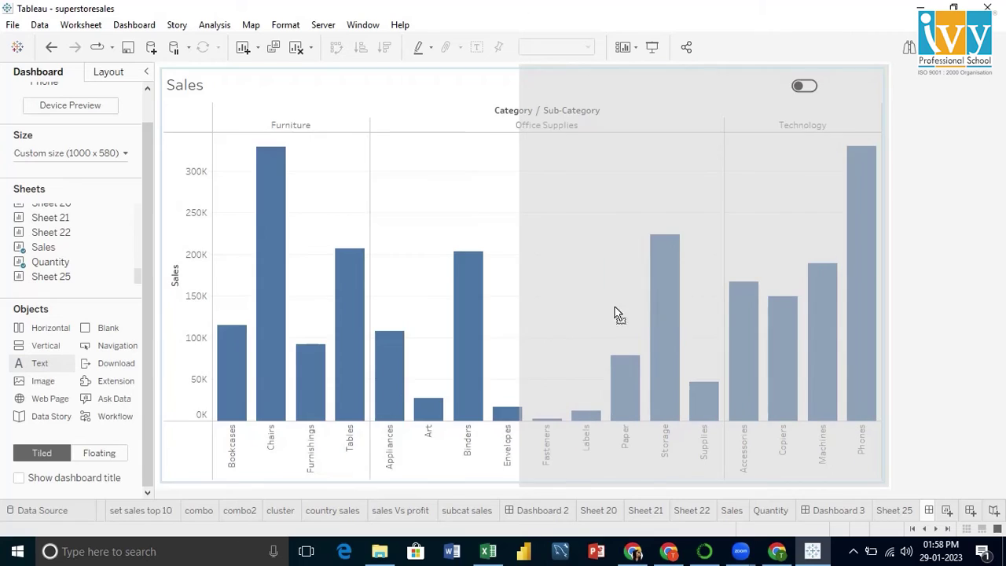
Add a 'Sales' text box below the Sales chart in 12-point italic black.
left_click_drag(55, 369, 716, 413)
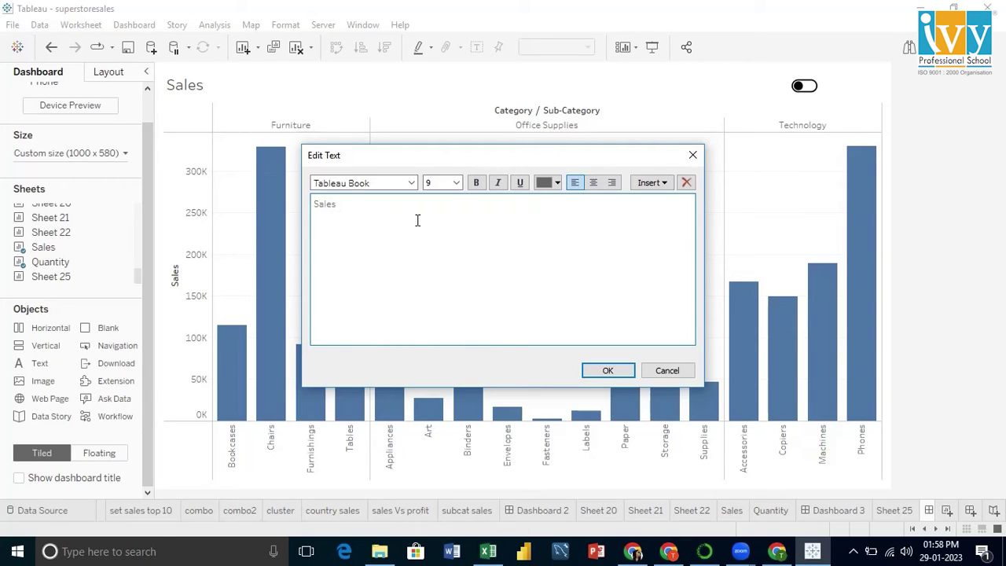
left_click_drag(358, 206, 303, 207)
left_click(456, 183)
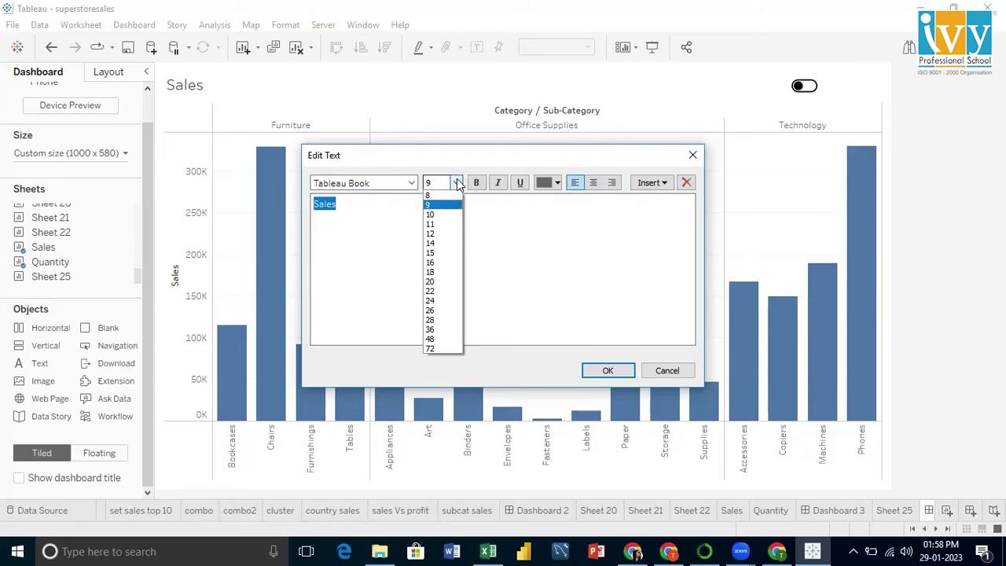
left_click(445, 234)
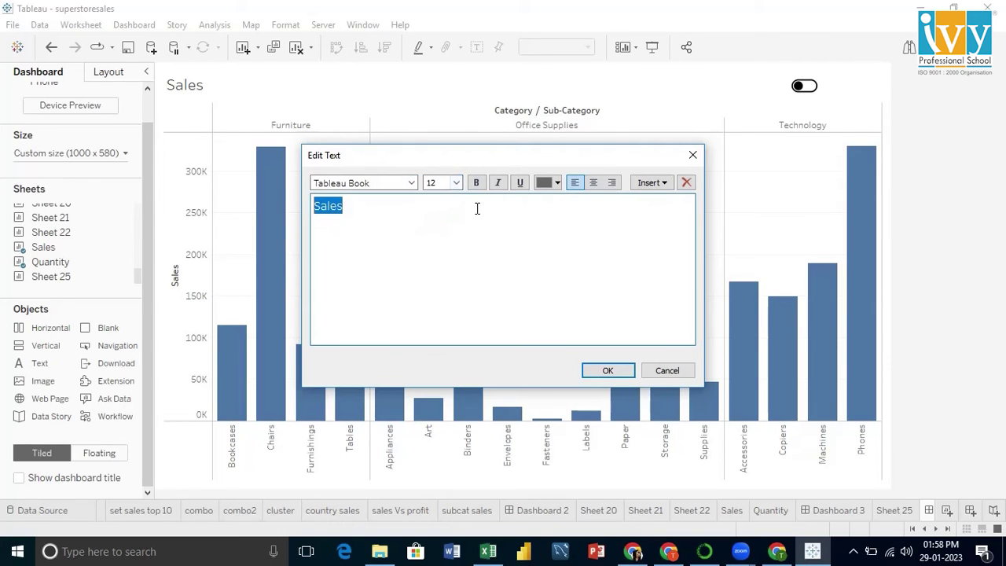
left_click(476, 183)
left_click(498, 185)
left_click(555, 183)
left_click(546, 200)
left_click(484, 220)
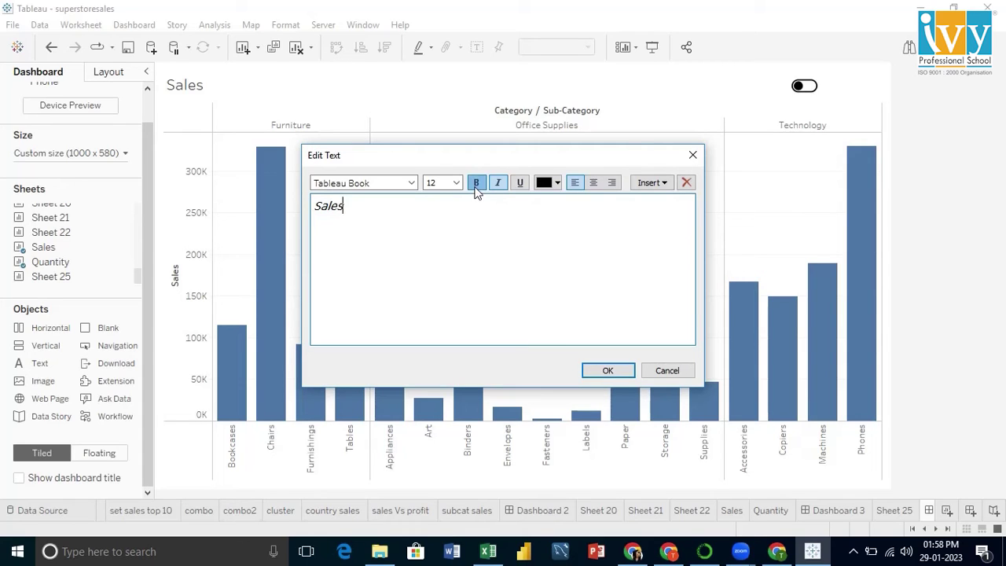
key("ctrl+a")
left_click(607, 370)
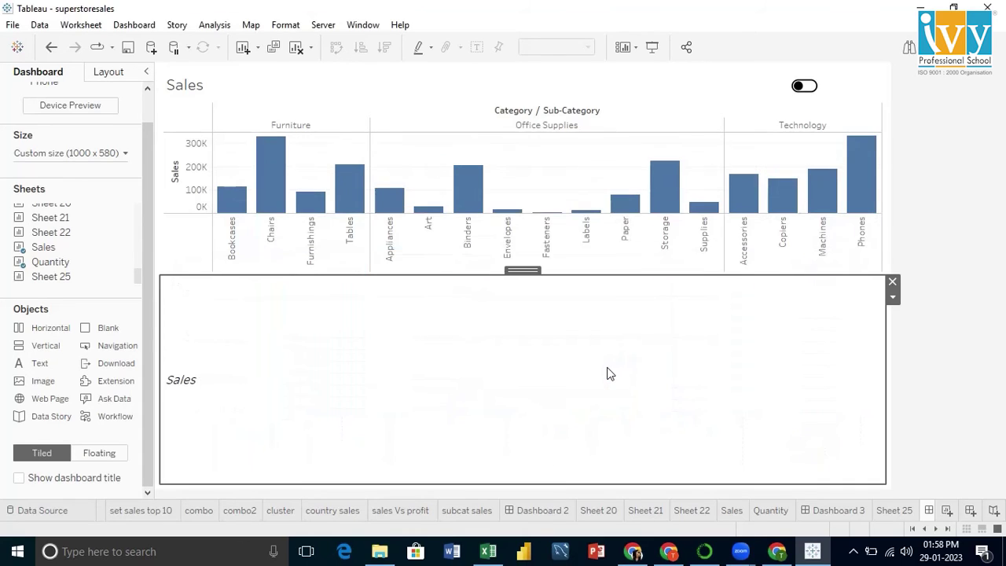
Float and shrink the Sales text box, positioning it just left of the toggle switch.
left_click(893, 297)
left_click(901, 371)
mouse_move(222, 257)
left_mouse_down()
mouse_move(746, 75)
mouse_move(742, 66)
left_mouse_up()
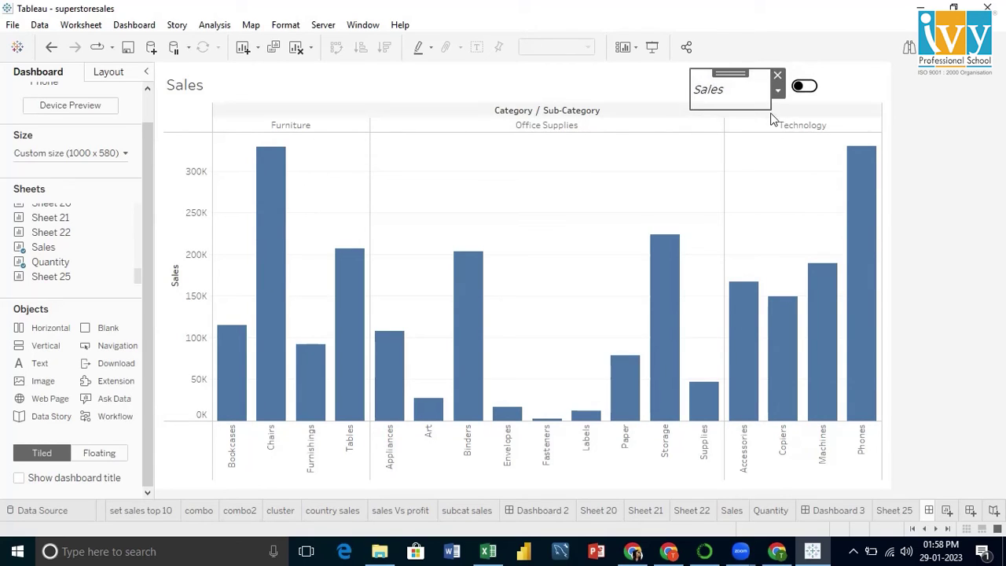
left_click_drag(781, 103, 729, 98)
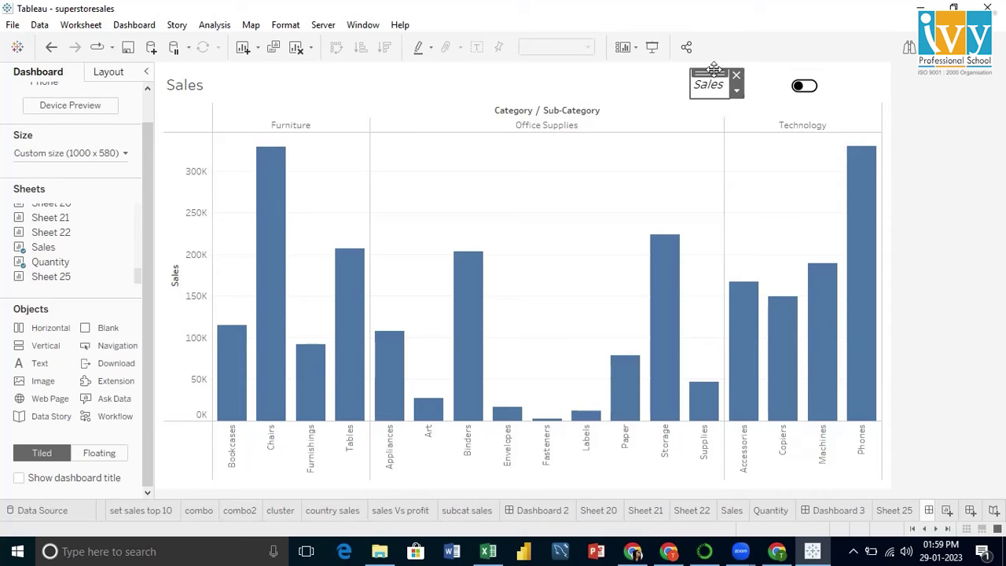
left_click_drag(715, 72, 772, 79)
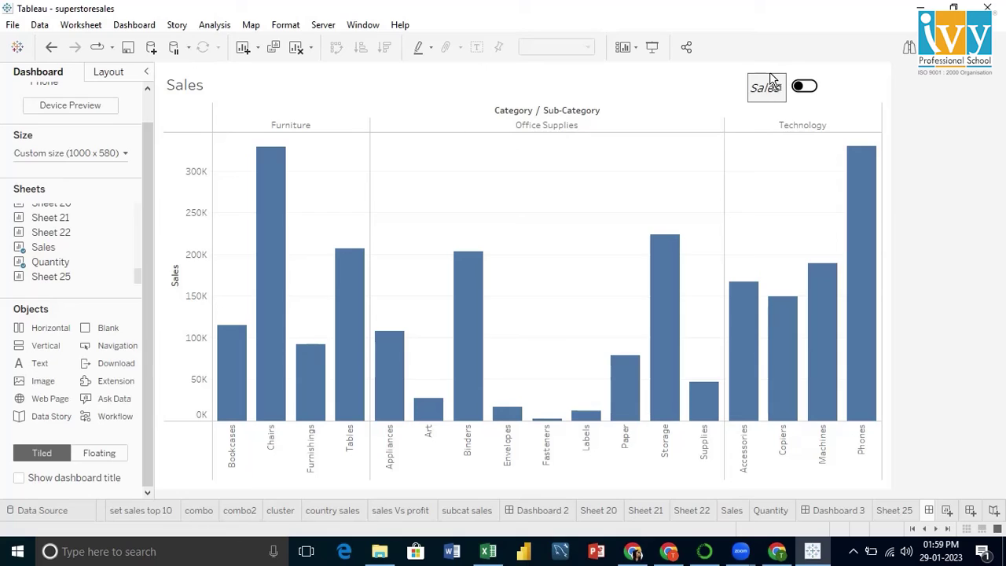
left_click_drag(772, 79, 771, 77)
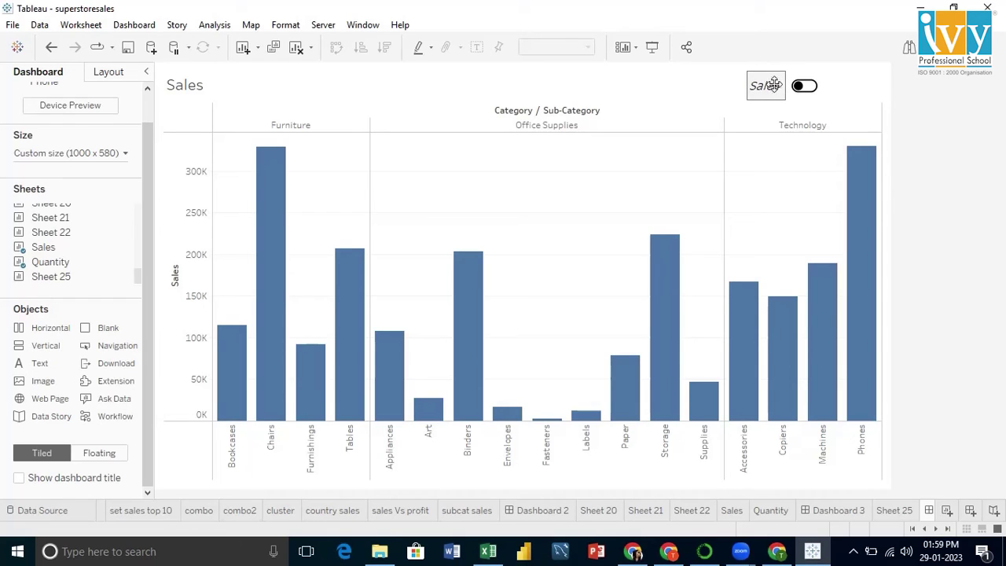
left_click(927, 115)
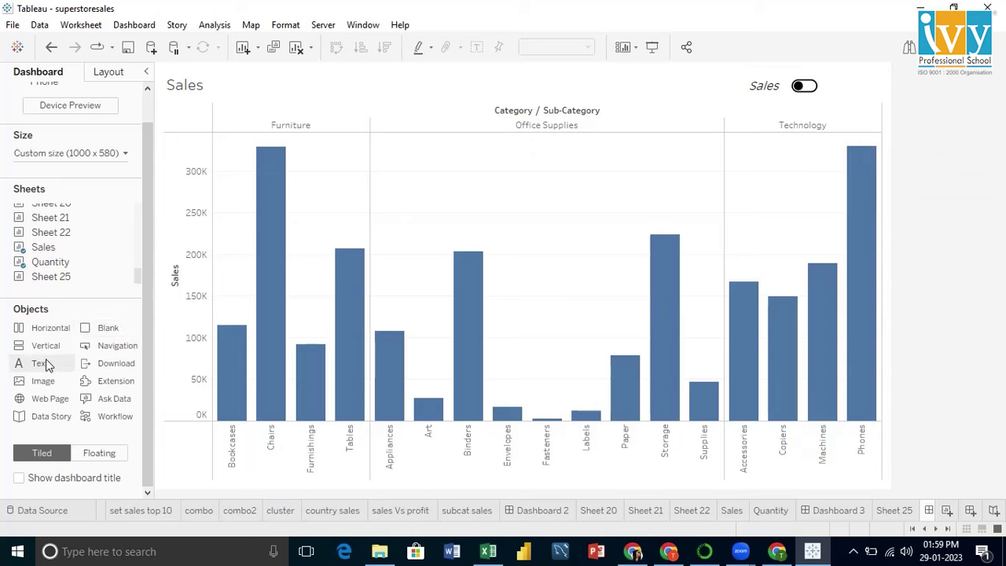
Add a 'Quantity' text object below the Sales chart, formatted 12-point bold italic black.
left_click_drag(39, 363, 559, 415)
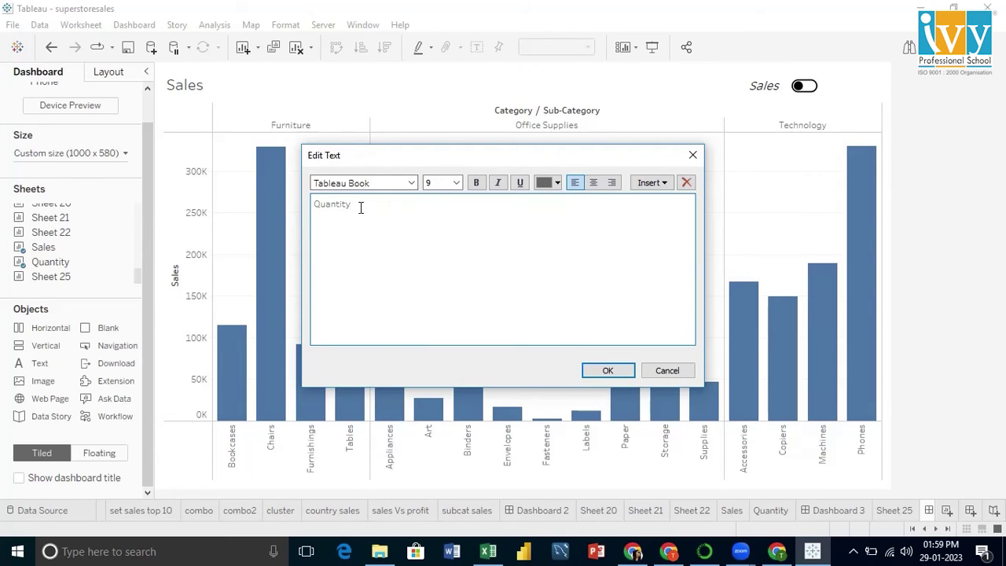
double_click(314, 203)
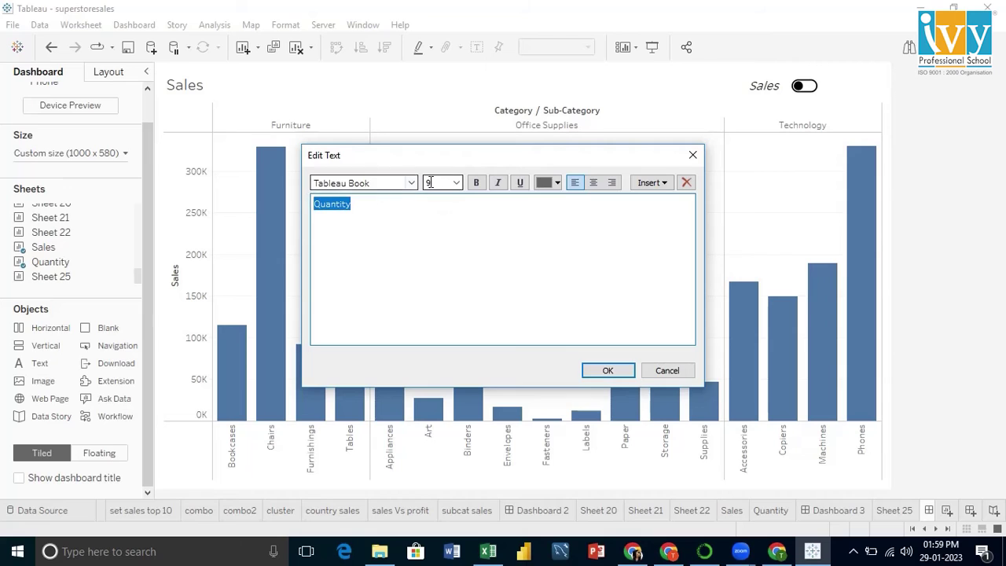
left_click(455, 182)
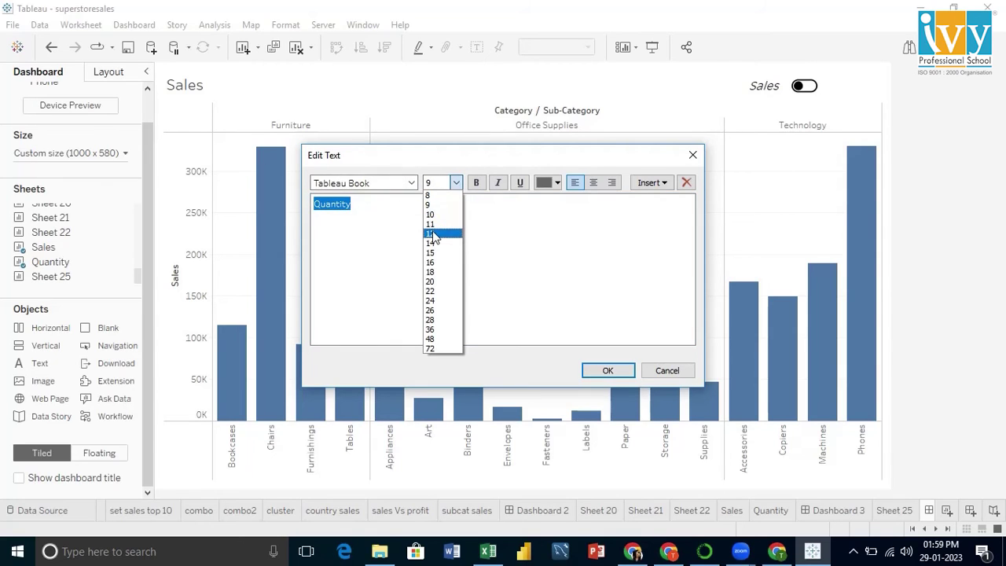
left_click(432, 234)
left_click(475, 182)
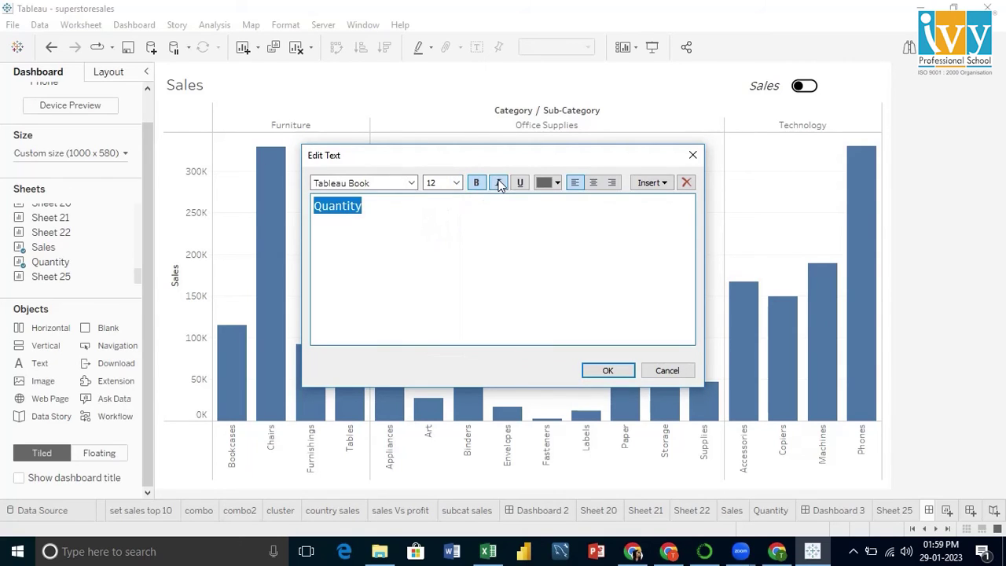
left_click(498, 183)
left_click(556, 187)
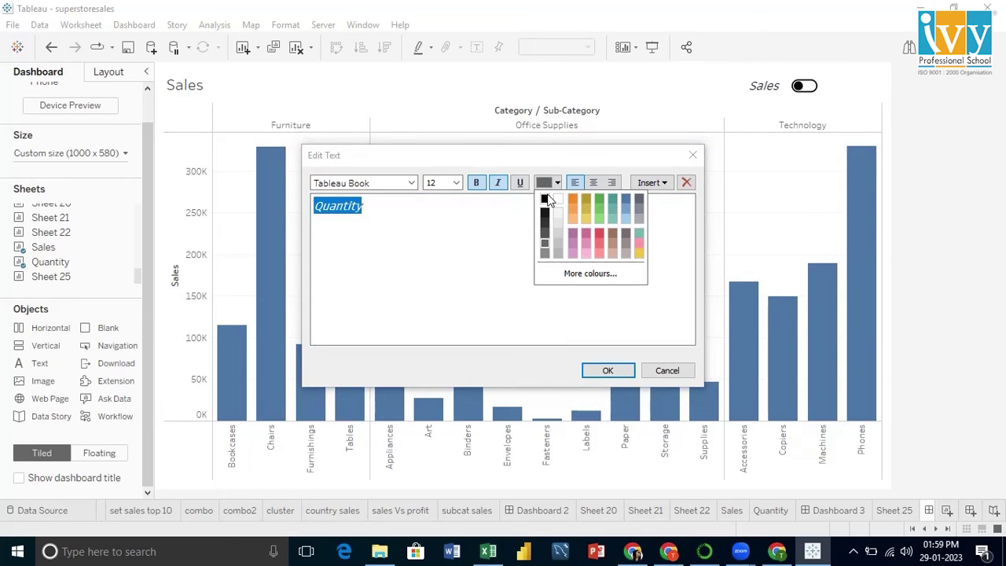
left_click(549, 202)
left_click(607, 371)
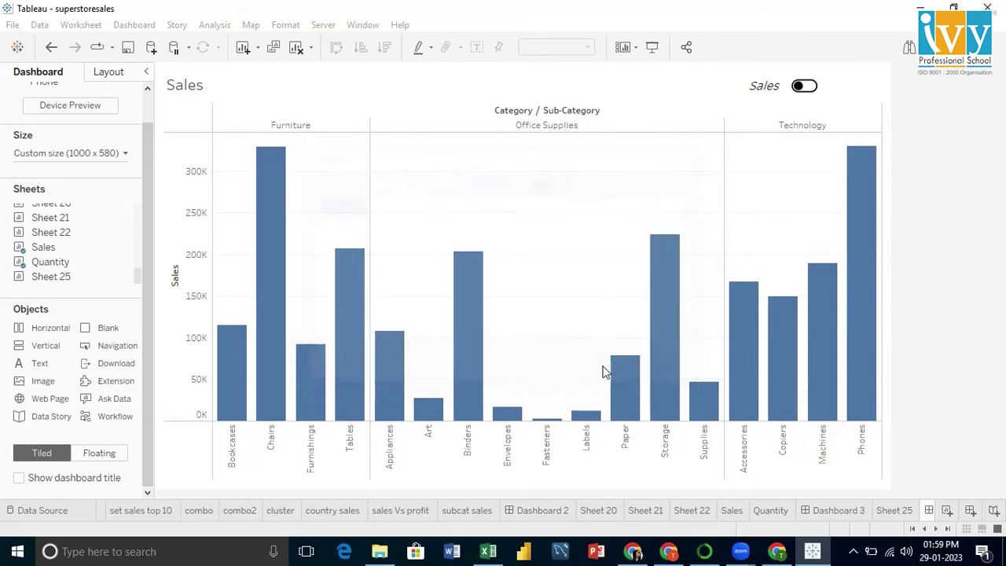
left_click(895, 299)
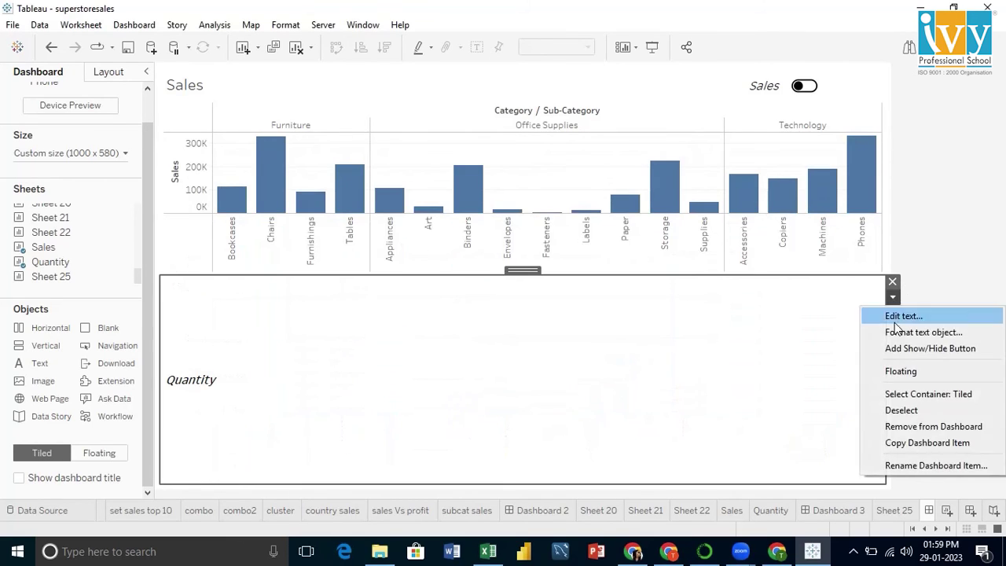
Float the Quantity label, shrink it, and position it right of the toggle switch.
left_click(905, 367)
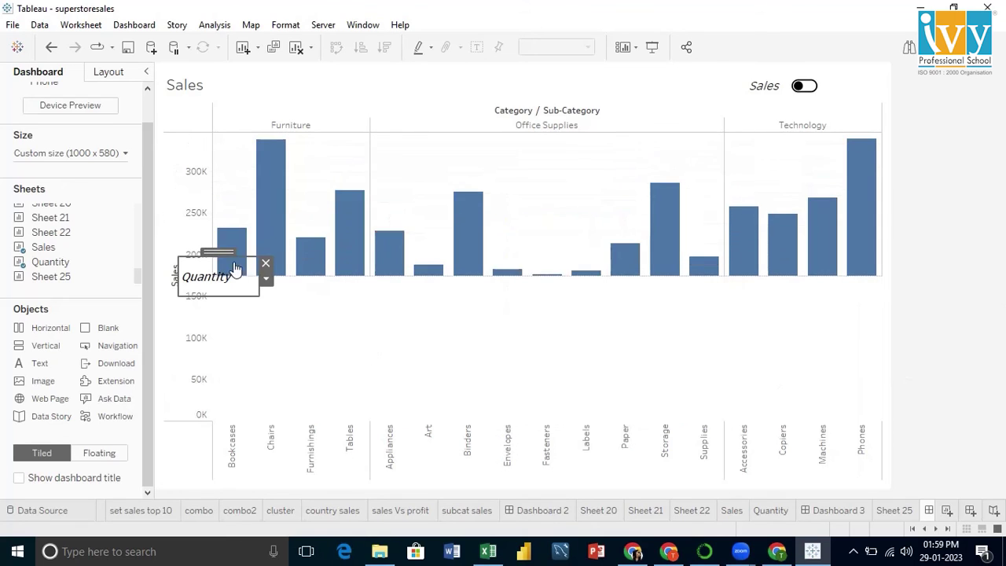
left_click_drag(228, 251, 833, 102)
left_click_drag(853, 143, 837, 133)
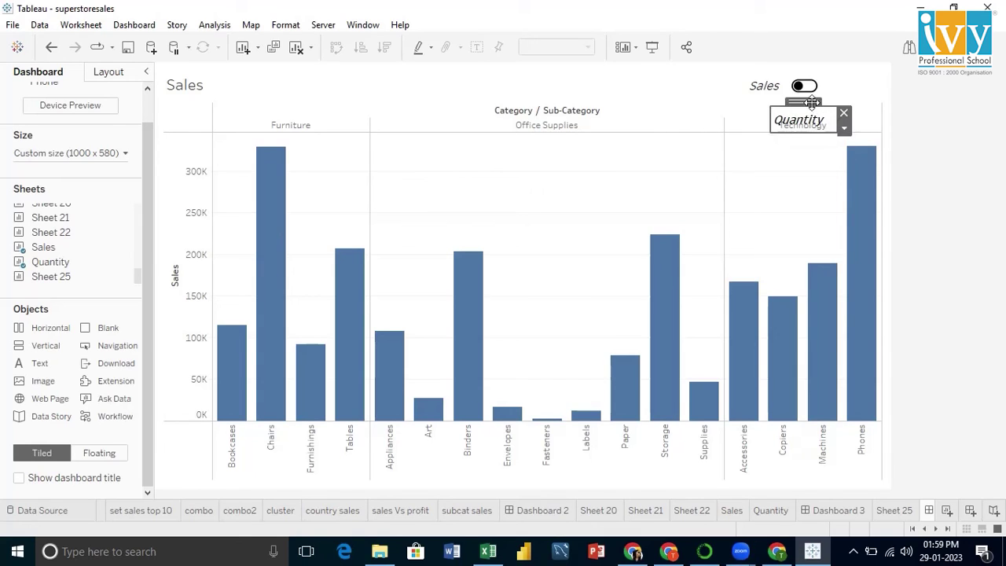
left_click_drag(812, 102, 865, 73)
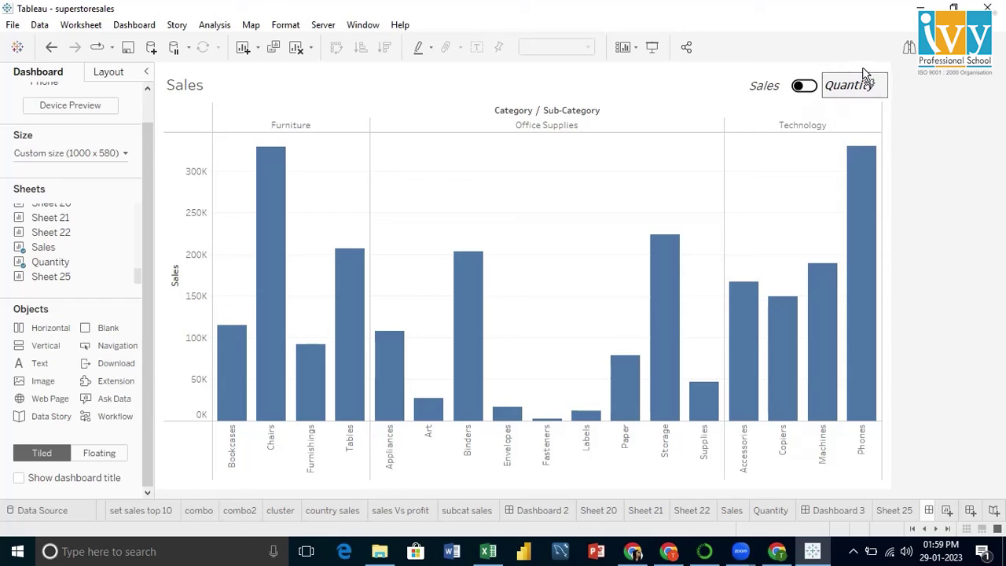
left_click(951, 181)
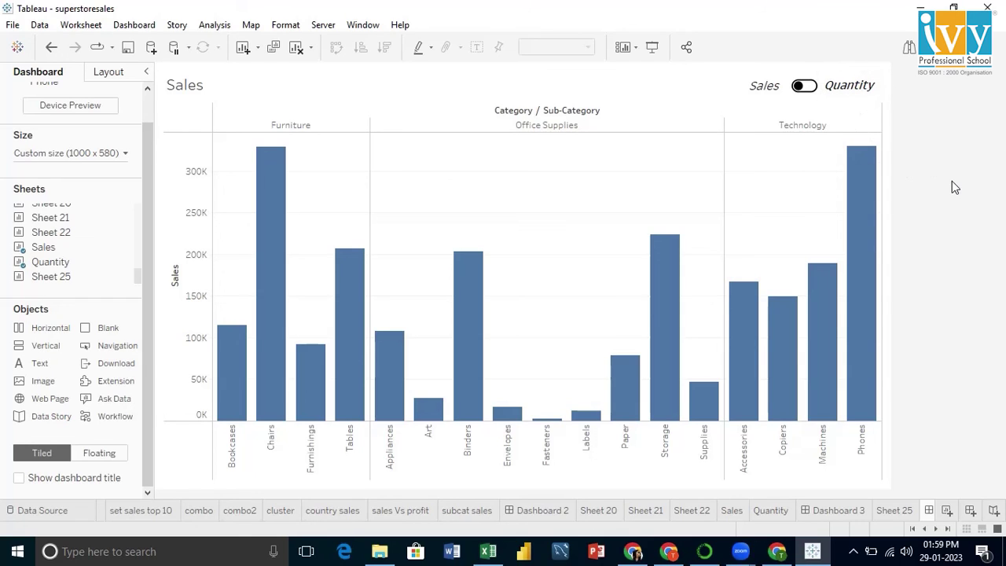
Edit the Sales label text to make the word 'Sales' bold.
left_click(760, 93)
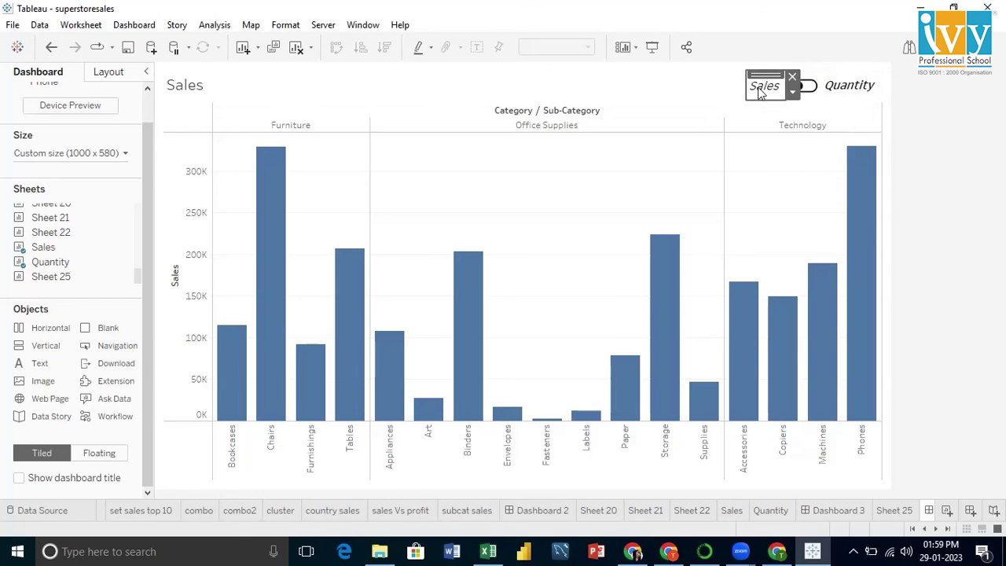
left_click(793, 93)
left_click(806, 108)
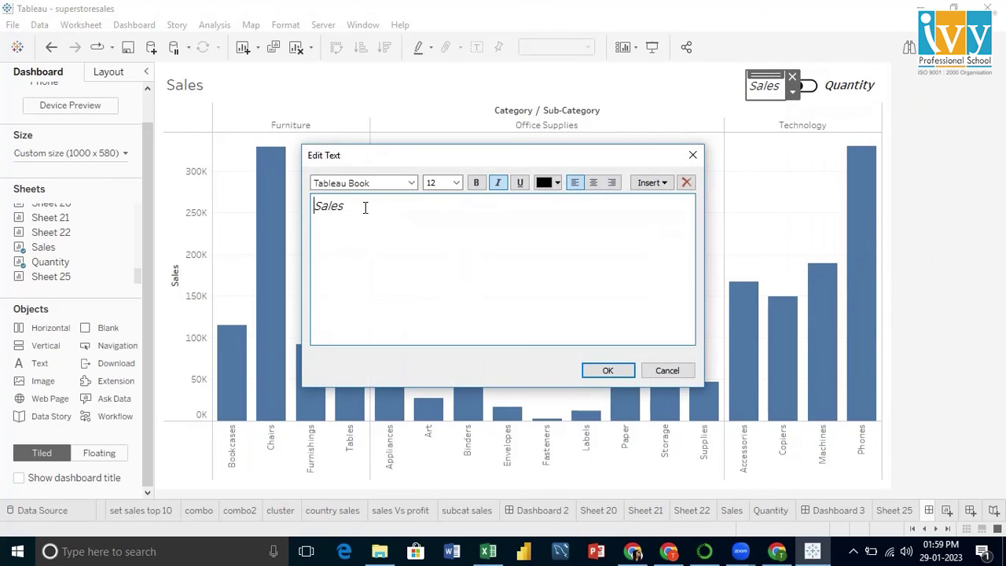
left_click_drag(364, 207, 314, 207)
left_click(475, 182)
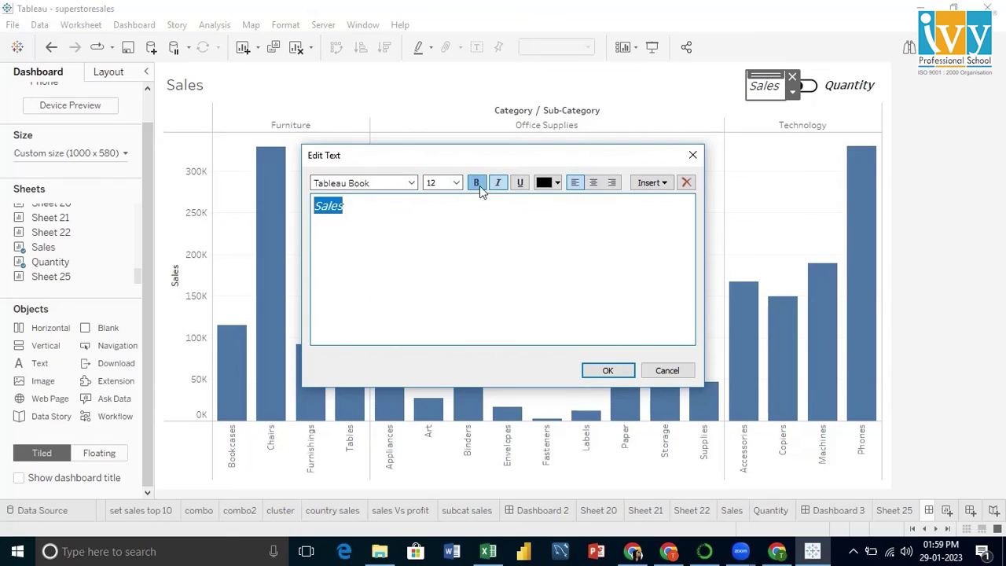
left_click(608, 368)
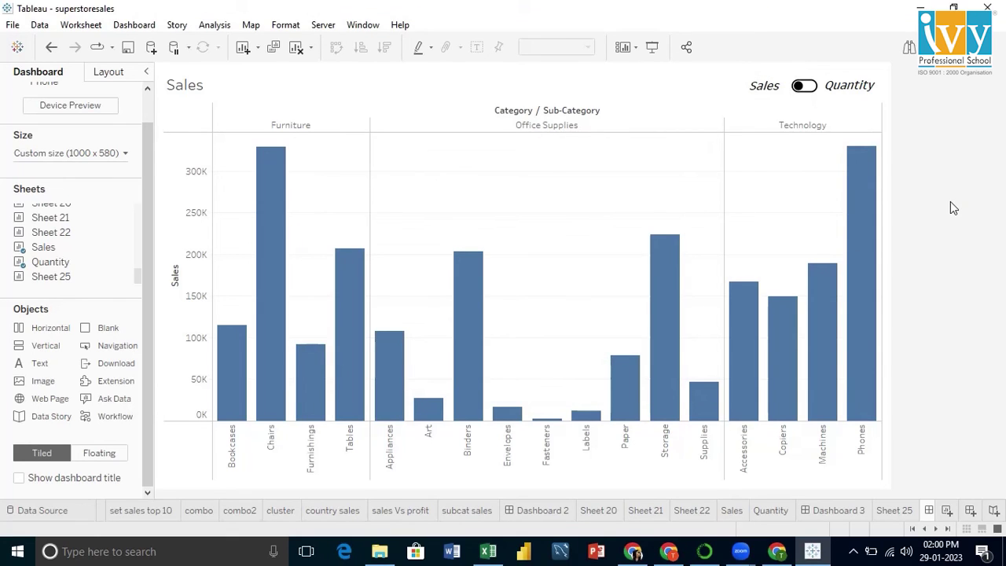
Present Dashboard 4 and flip the toggle to Quantity and back to Sales.
left_click(651, 48)
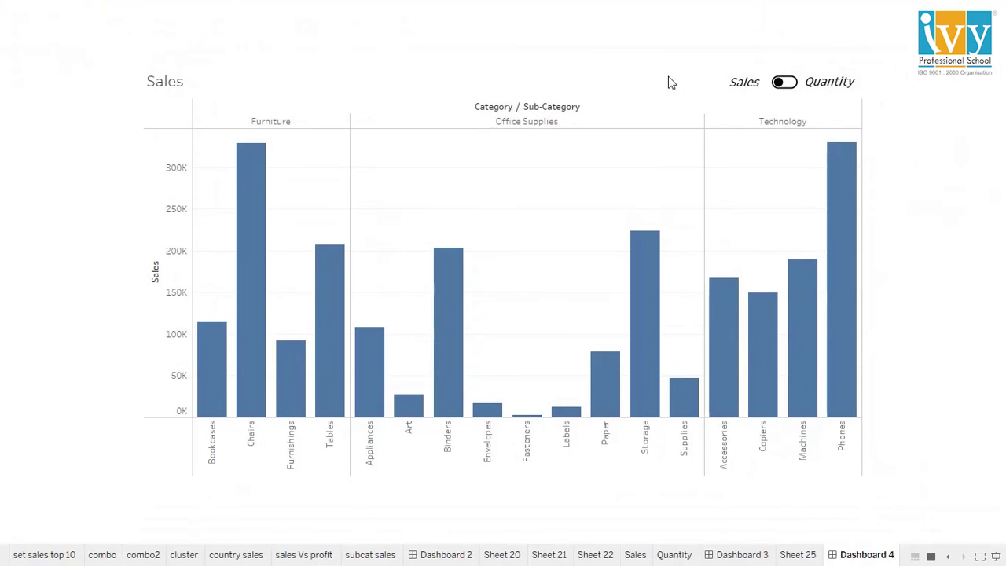
left_click(786, 83)
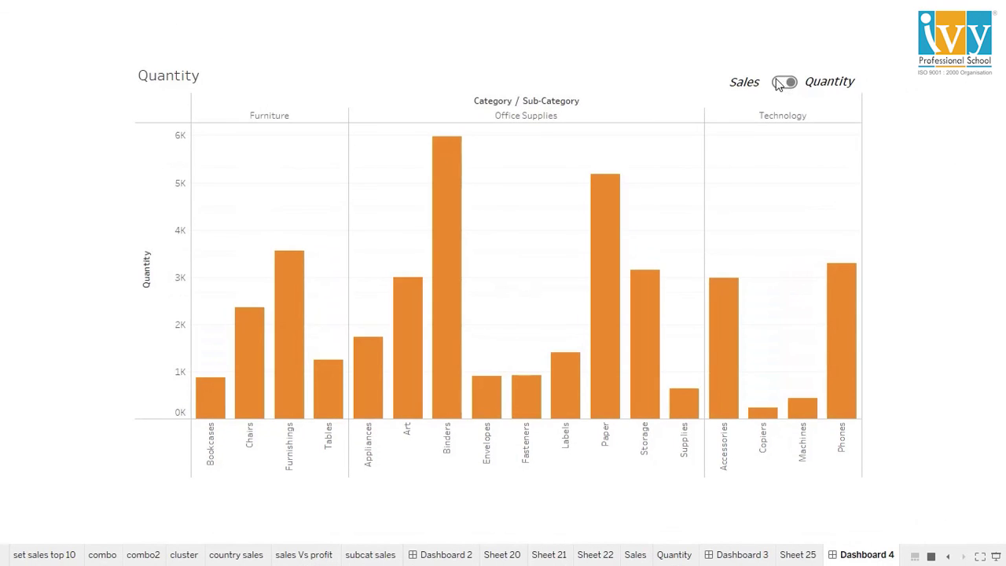
left_click(774, 81)
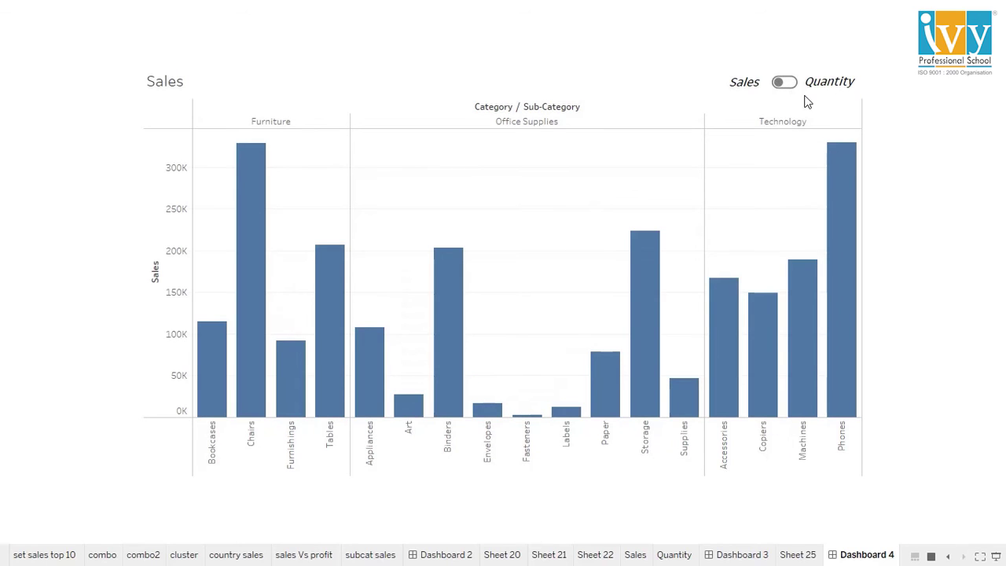